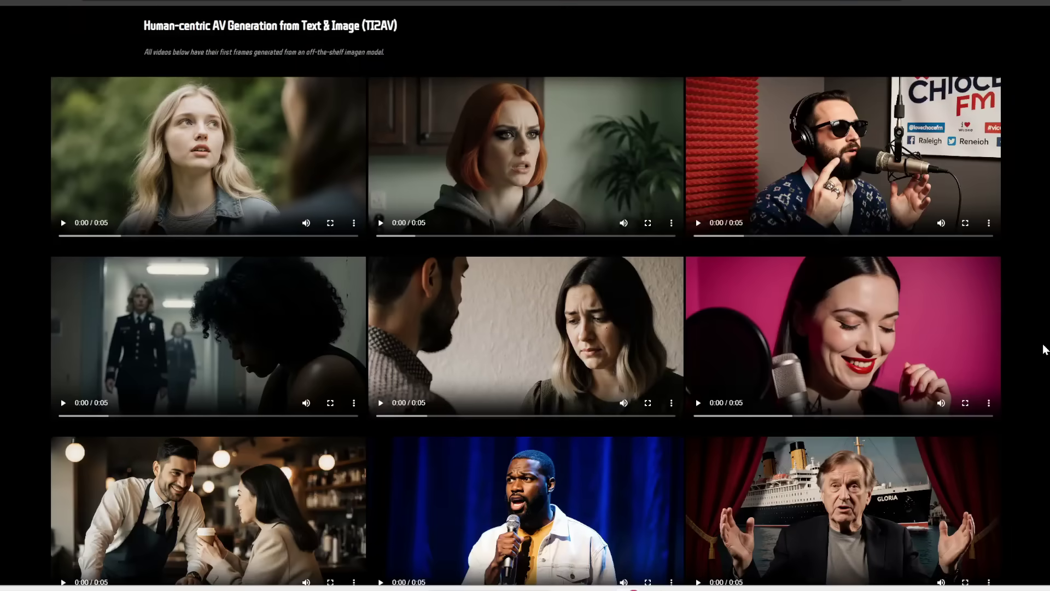
Step: Reveal the full prompt caption of the bearded radio host example clip on the Ovi page
{"action": "mouse_move", "coordinate": [924, 98]}
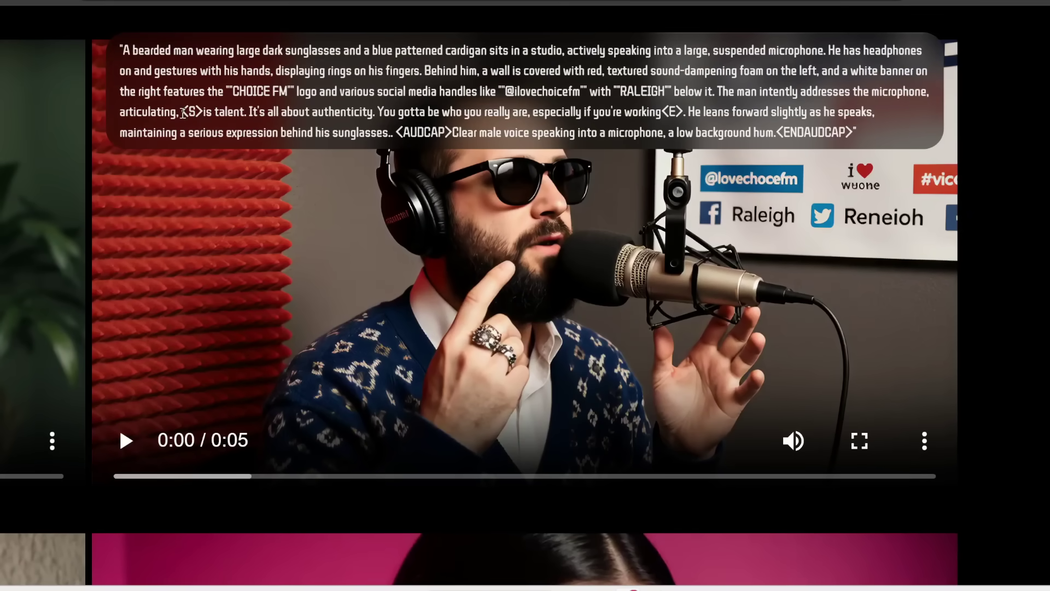
Step: Highlight the spoken lines, AUDCAP audio description and action passages in the radio host and uniformed woman prompts
{"action": "left_click_drag", "start_coordinate": [303, 110], "coordinate": [617, 123]}
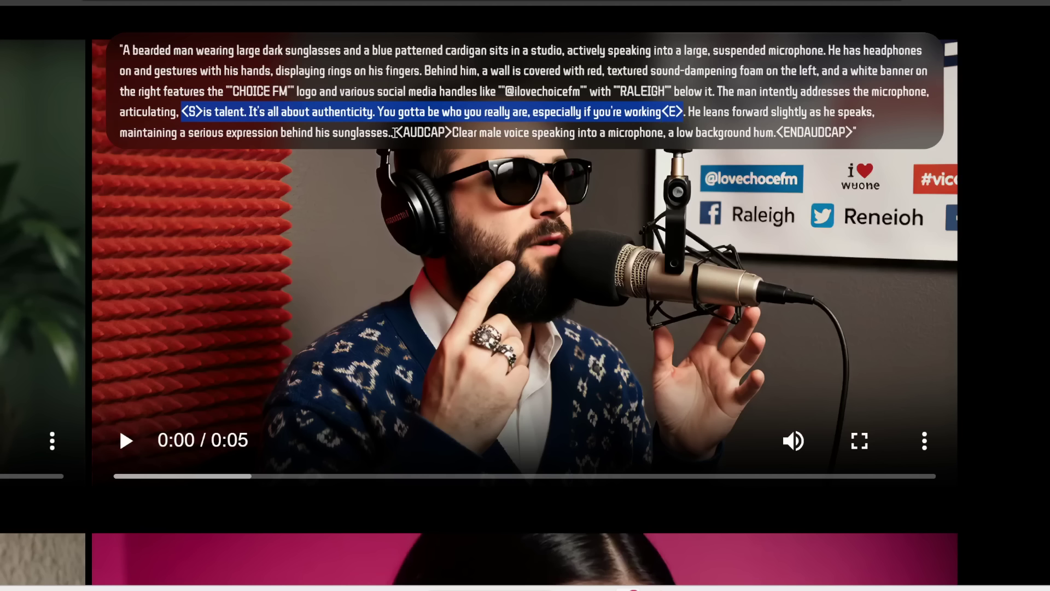
{"action": "left_click_drag", "start_coordinate": [395, 133], "coordinate": [468, 134]}
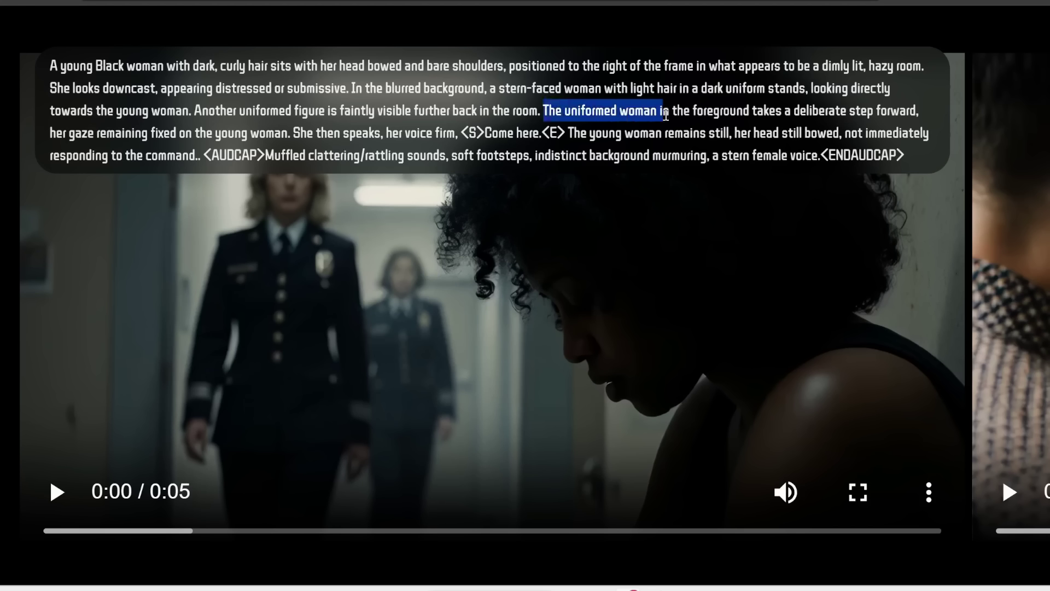
{"action": "left_click_drag", "start_coordinate": [859, 127], "coordinate": [118, 137]}
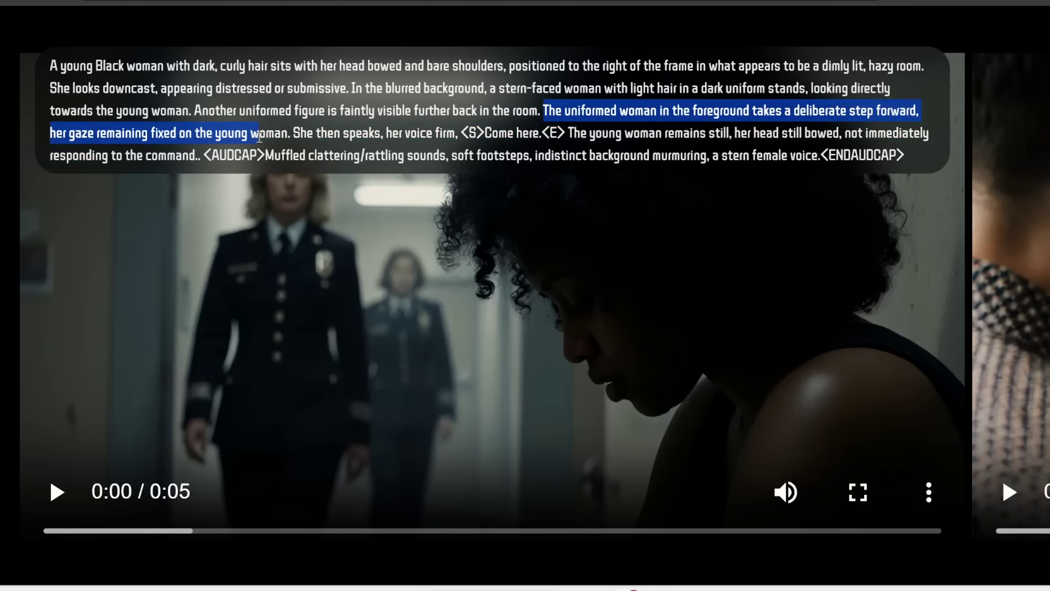
{"action": "left_click_drag", "start_coordinate": [294, 133], "coordinate": [395, 135]}
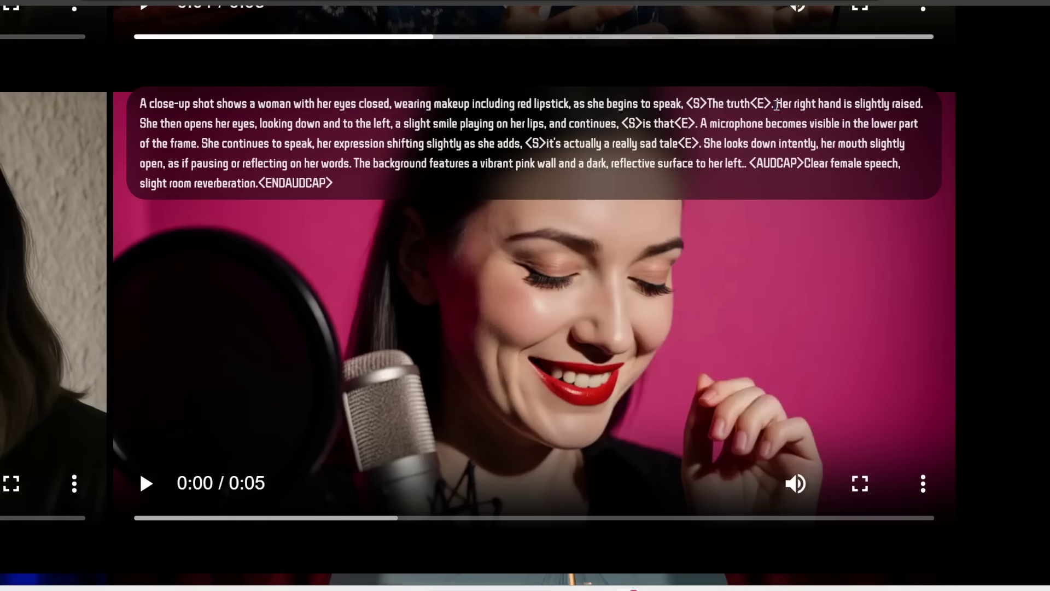
{"action": "left_click_drag", "start_coordinate": [776, 104], "coordinate": [254, 130]}
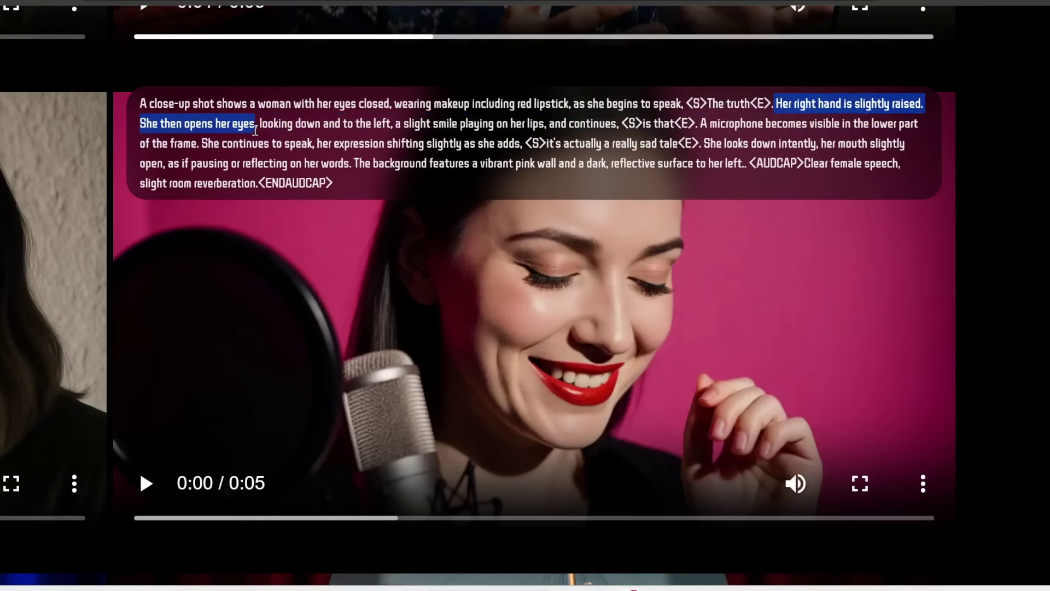
{"action": "left_click_drag", "start_coordinate": [531, 135], "coordinate": [553, 126]}
{"action": "left_click_drag", "start_coordinate": [645, 127], "coordinate": [518, 146]}
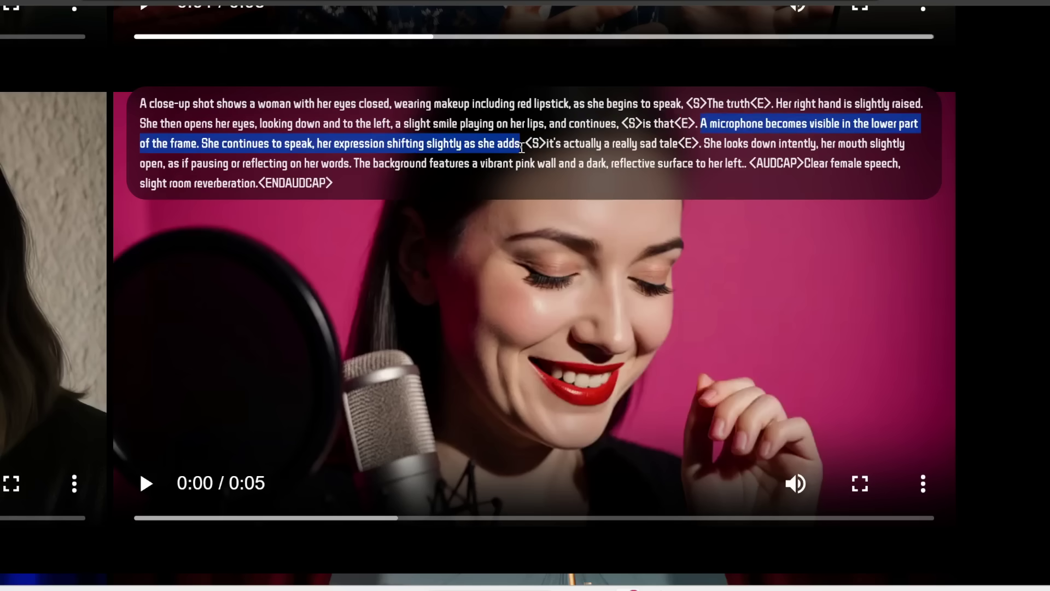
{"action": "left_click", "coordinate": [548, 144]}
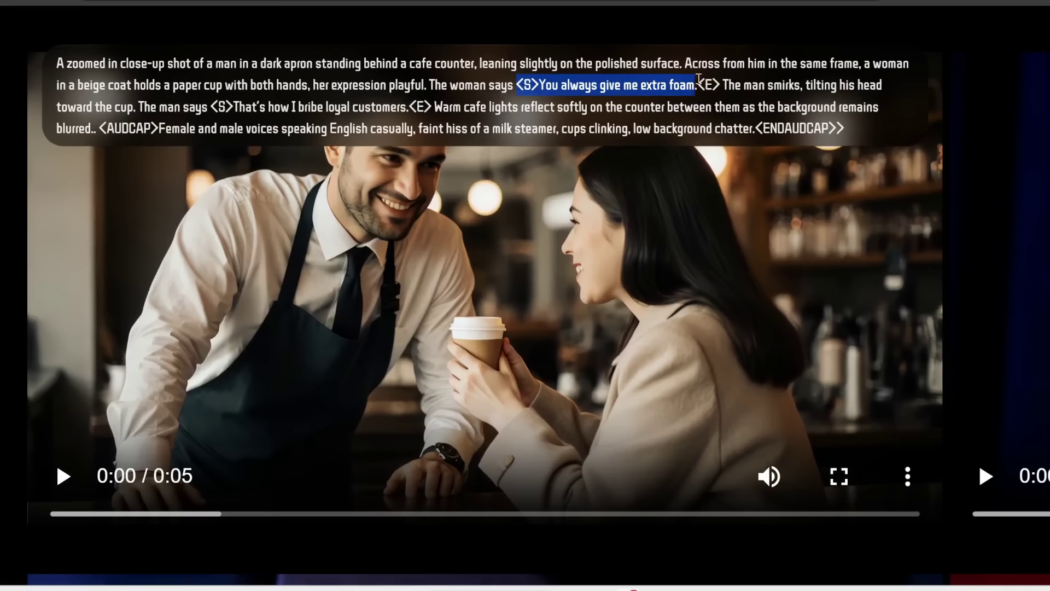
Step: Highlight the man's and the older man's spoken lines in the example prompts
{"action": "left_click_drag", "start_coordinate": [212, 107], "coordinate": [436, 108]}
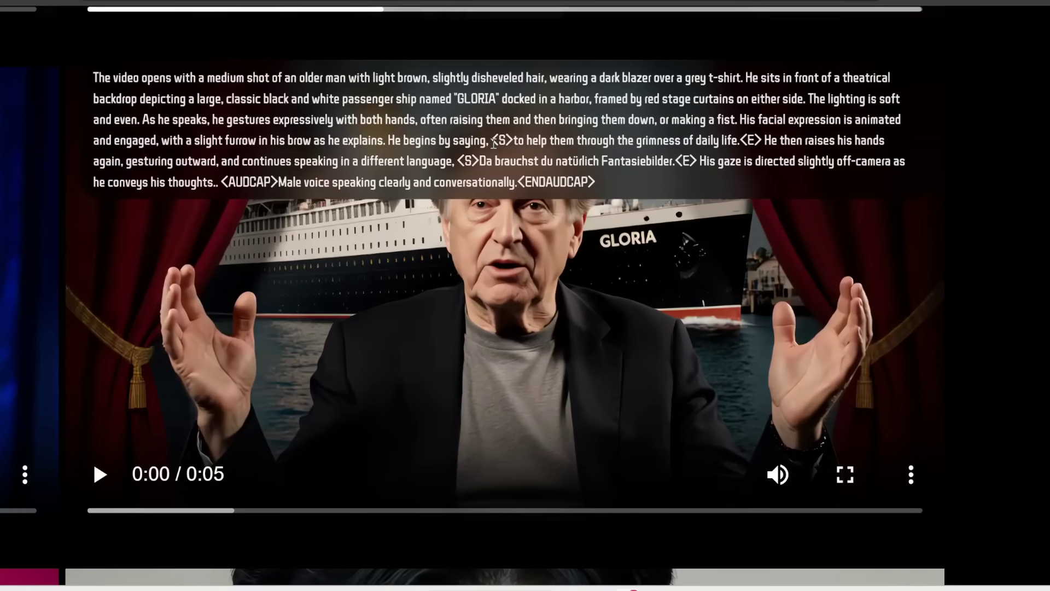
{"action": "left_click_drag", "start_coordinate": [494, 143], "coordinate": [639, 131]}
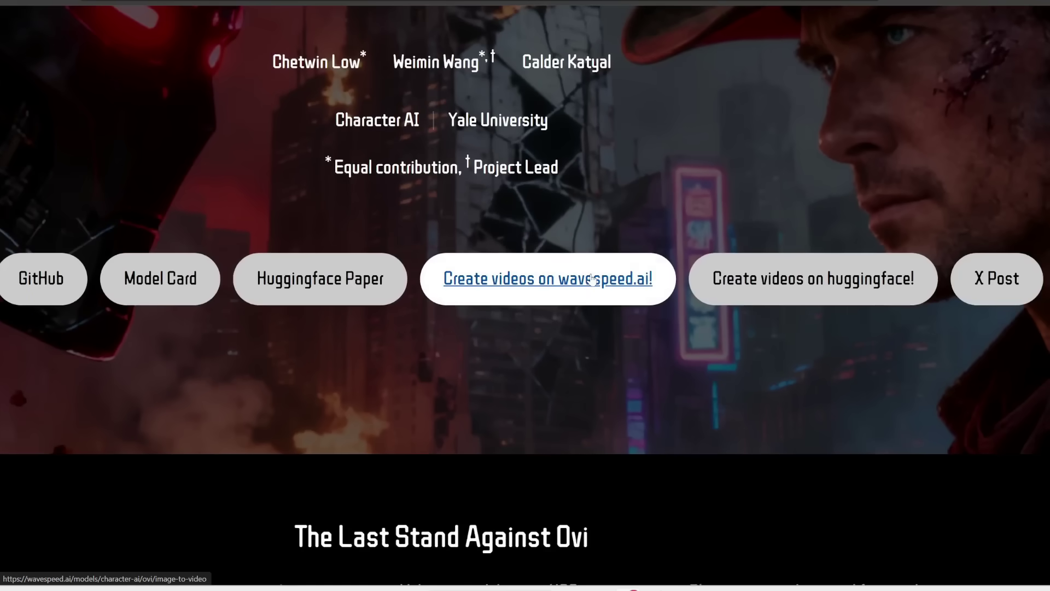
Step: Open the Ovi image-to-video playground on WaveSpeedAI and search its model catalogue for 'ovi'
{"action": "left_click", "coordinate": [593, 279]}
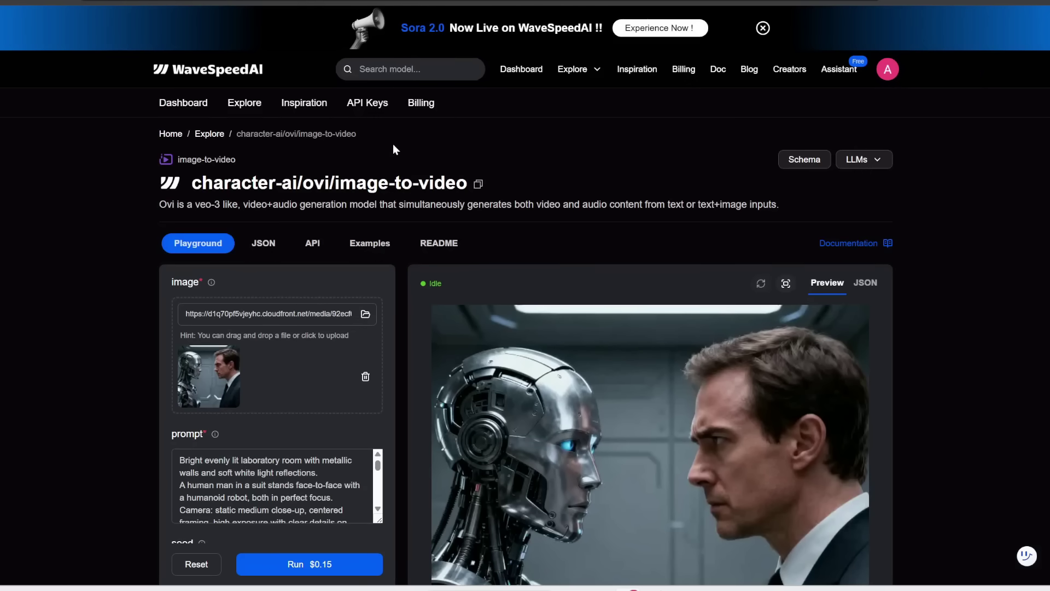
{"action": "left_click", "coordinate": [394, 76]}
{"action": "type", "text": "ovi"}
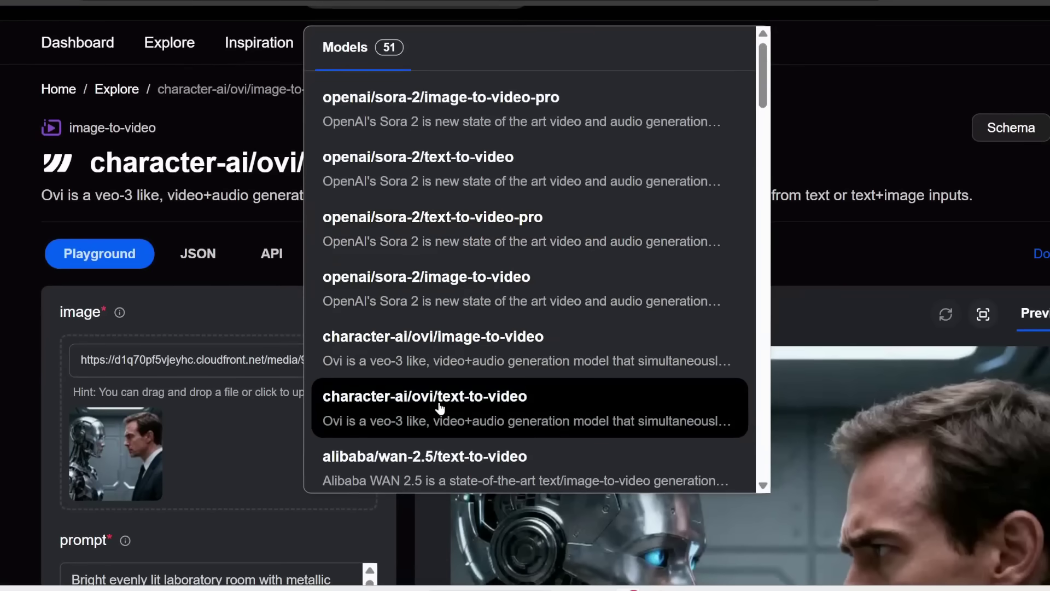
{"action": "scroll", "coordinate": [808, 293], "scroll_direction": "down", "scroll_amount": 5}
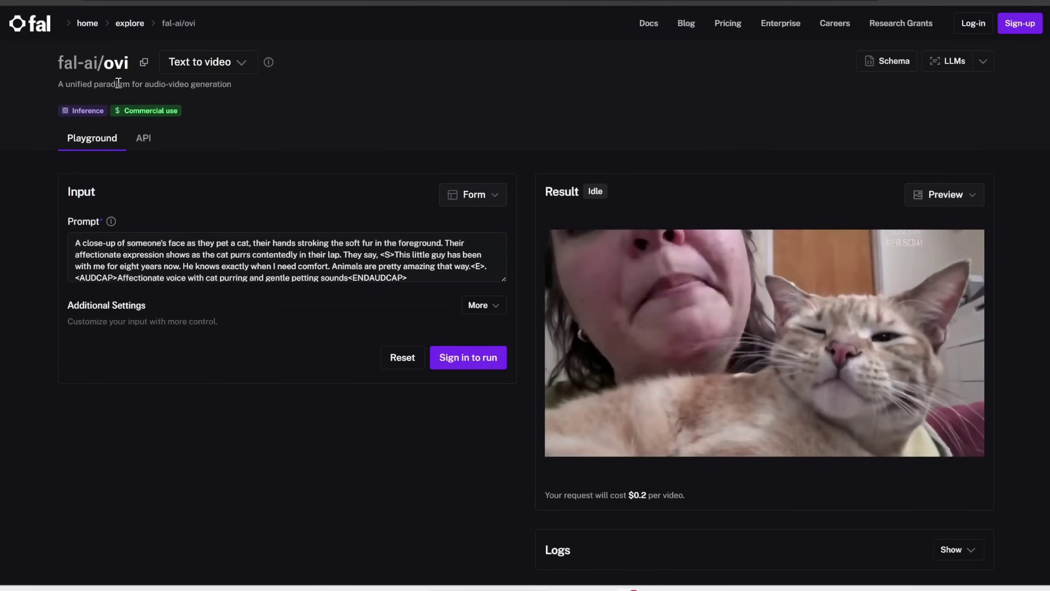
Step: Check fal.ai's Ovi mode list (Text to video, Image to Video) without changing the mode
{"action": "left_click", "coordinate": [206, 67]}
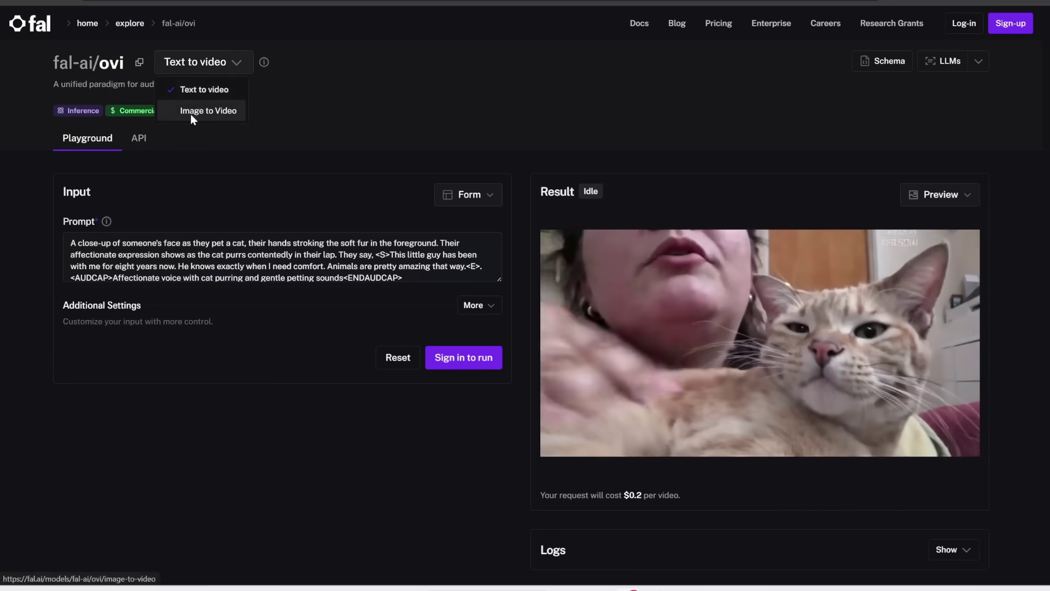
{"action": "left_click", "coordinate": [352, 126]}
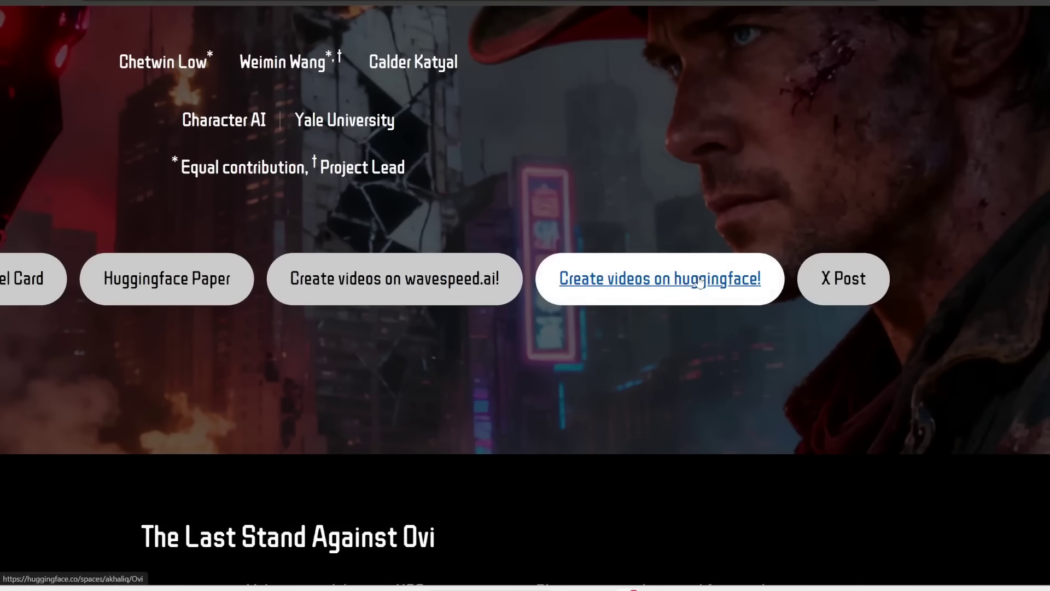
{"action": "left_click", "coordinate": [700, 281]}
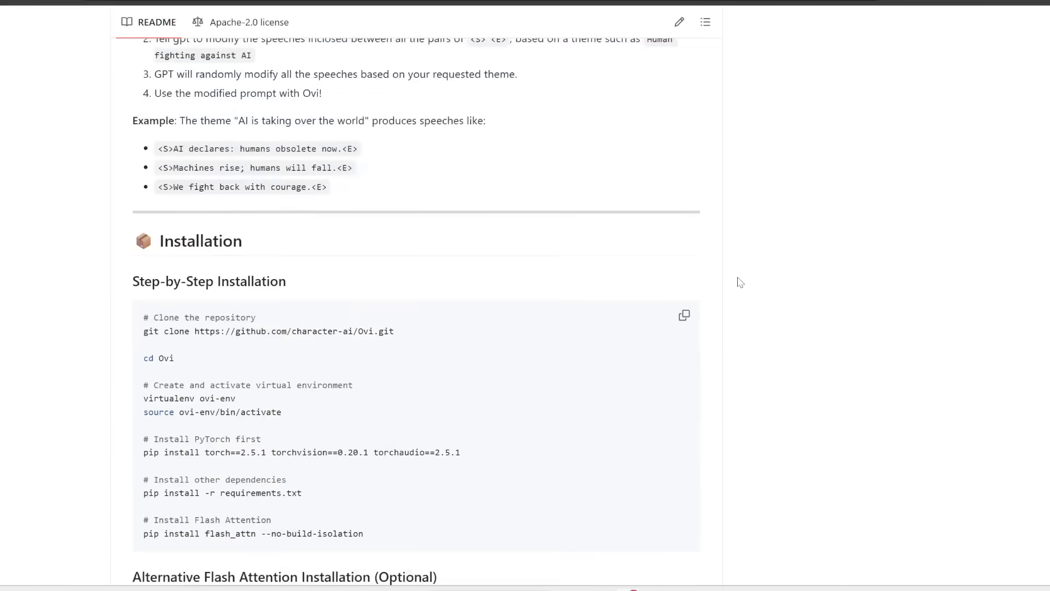
Step: Scroll through the Ovi README's Installation, Configure Ovi and Running Inference sections
{"action": "scroll", "coordinate": [734, 216], "scroll_direction": "down", "scroll_amount": 3}
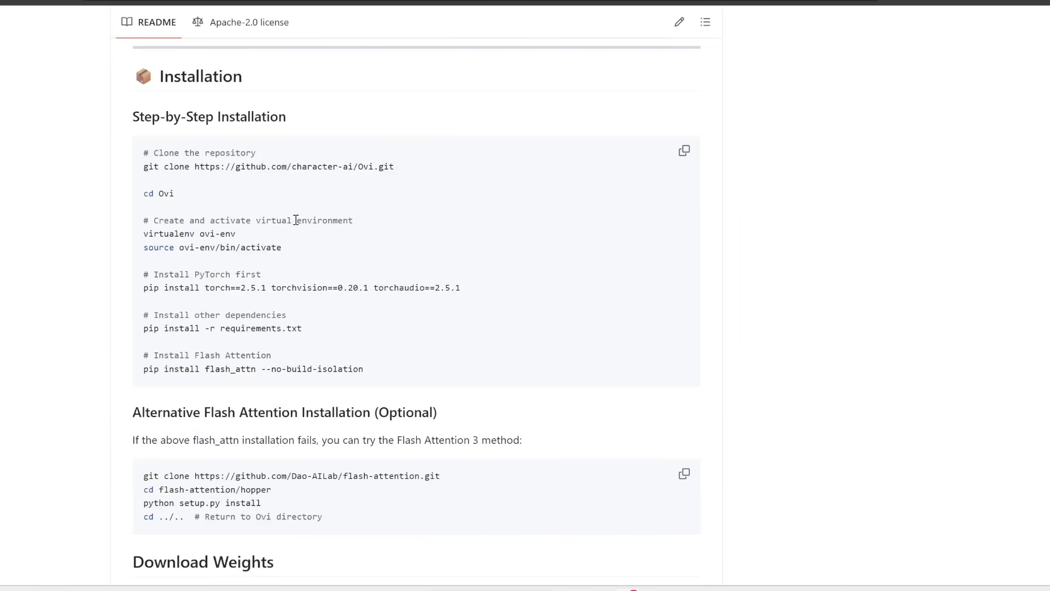
{"action": "scroll", "coordinate": [295, 220], "scroll_direction": "down", "scroll_amount": 15}
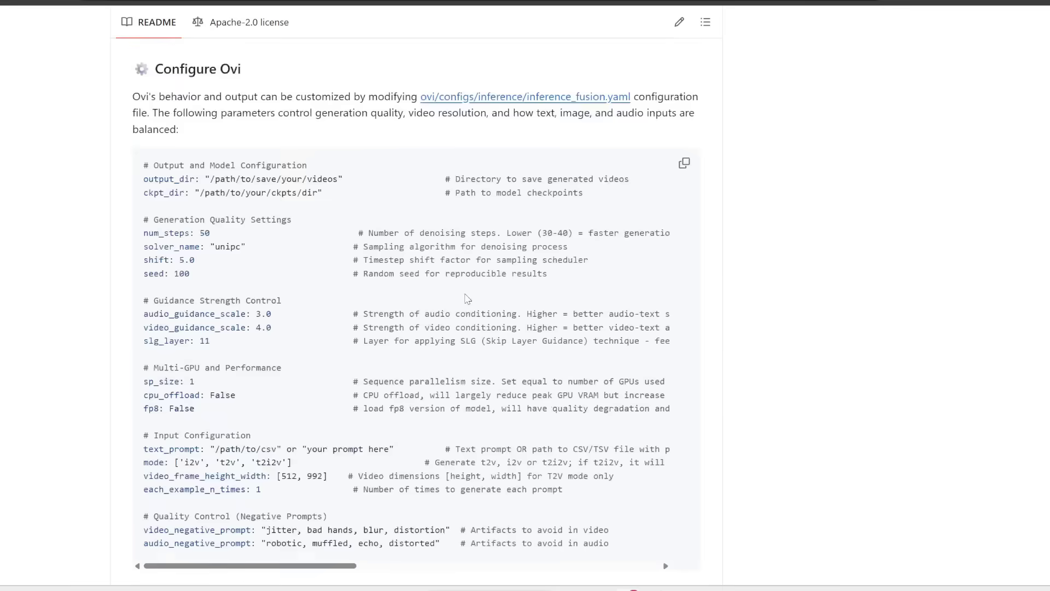
{"action": "scroll", "coordinate": [432, 468], "scroll_direction": "down", "scroll_amount": 9}
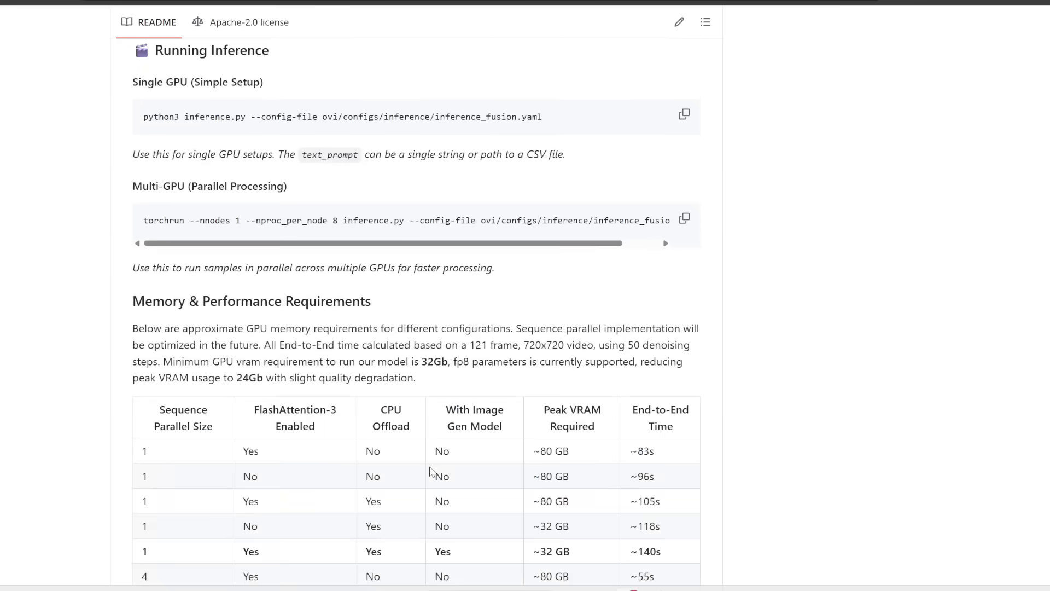
{"action": "scroll", "coordinate": [565, 151], "scroll_direction": "up", "scroll_amount": 20}
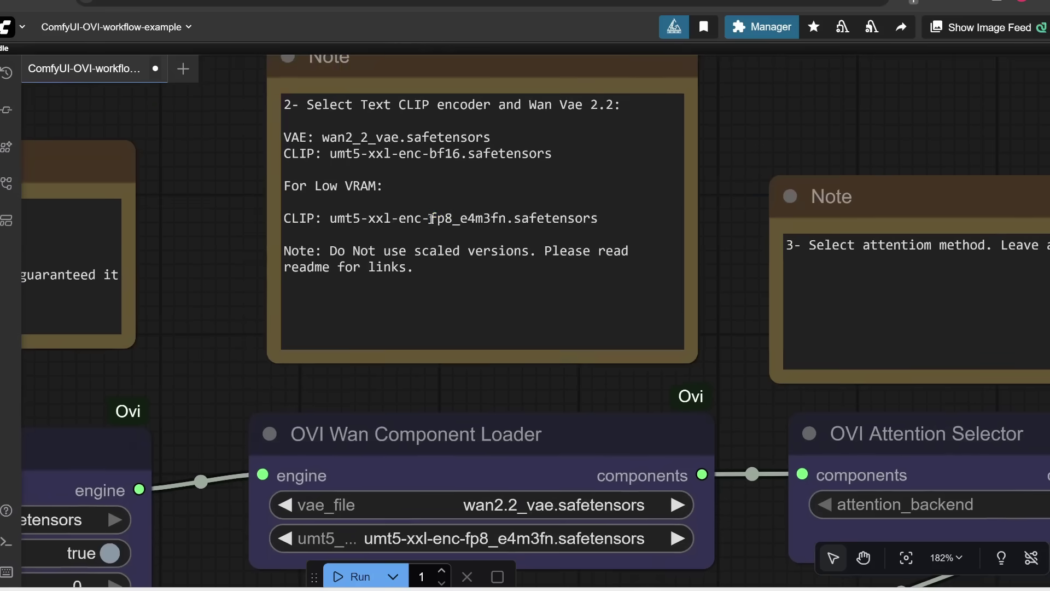
Step: Highlight fp8 in the low-VRAM CLIP note and show the attention_backend options
{"action": "left_click_drag", "start_coordinate": [429, 219], "coordinate": [453, 219]}
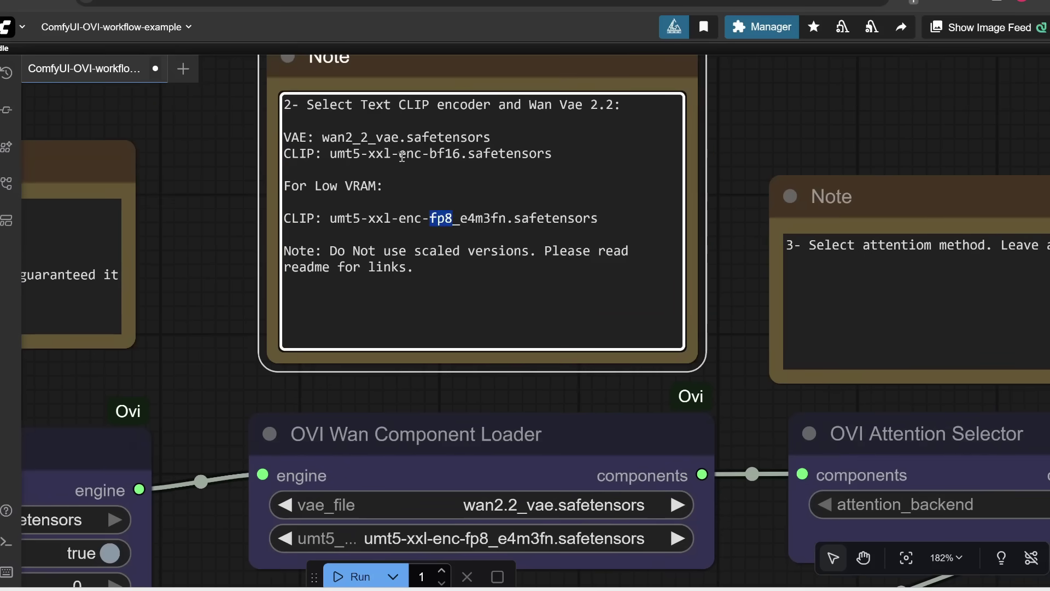
{"action": "left_click_drag", "start_coordinate": [675, 376], "coordinate": [222, 268]}
{"action": "left_click", "coordinate": [637, 398]}
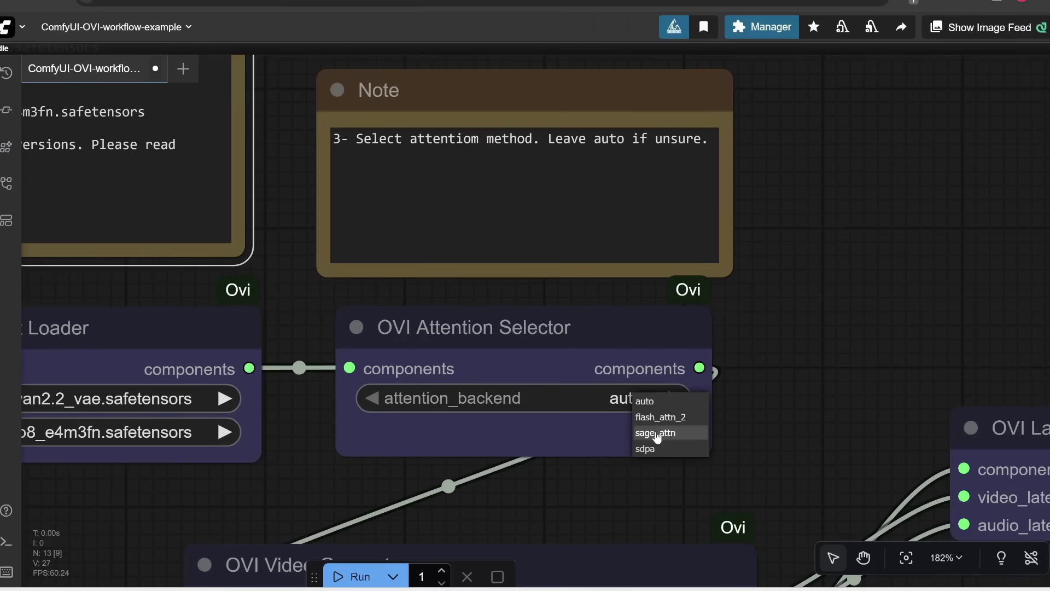
Step: Zoom out to the OVI Video Generator and focus its prompt text box
{"action": "scroll", "coordinate": [612, 470], "scroll_direction": "down", "scroll_amount": 2}
{"action": "scroll", "coordinate": [611, 470], "scroll_direction": "down", "scroll_amount": 10}
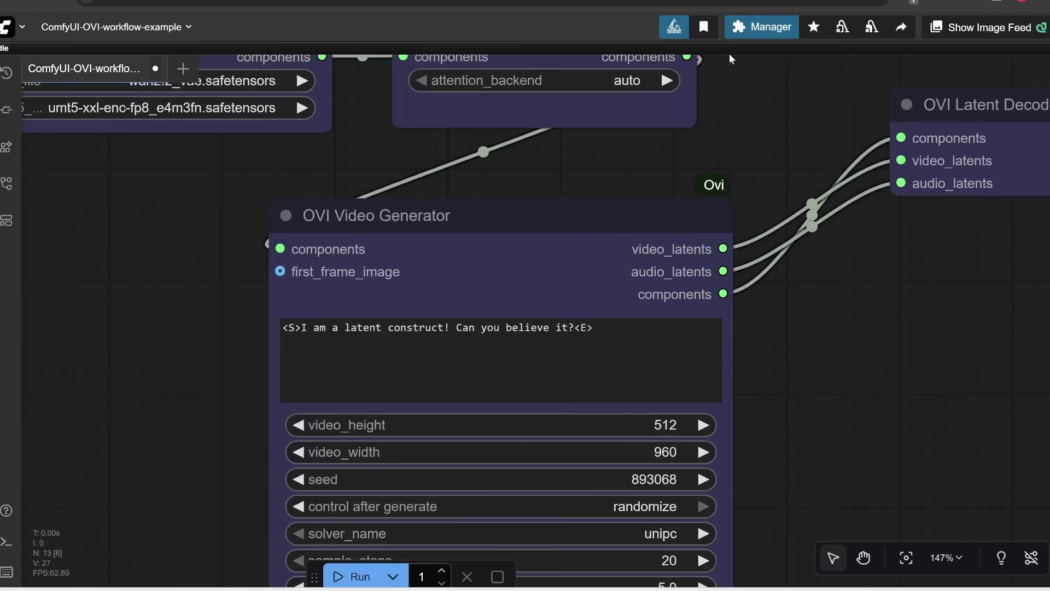
{"action": "scroll", "coordinate": [749, 295], "scroll_direction": "down", "scroll_amount": 3}
{"action": "scroll", "coordinate": [705, 65], "scroll_direction": "down", "scroll_amount": 2}
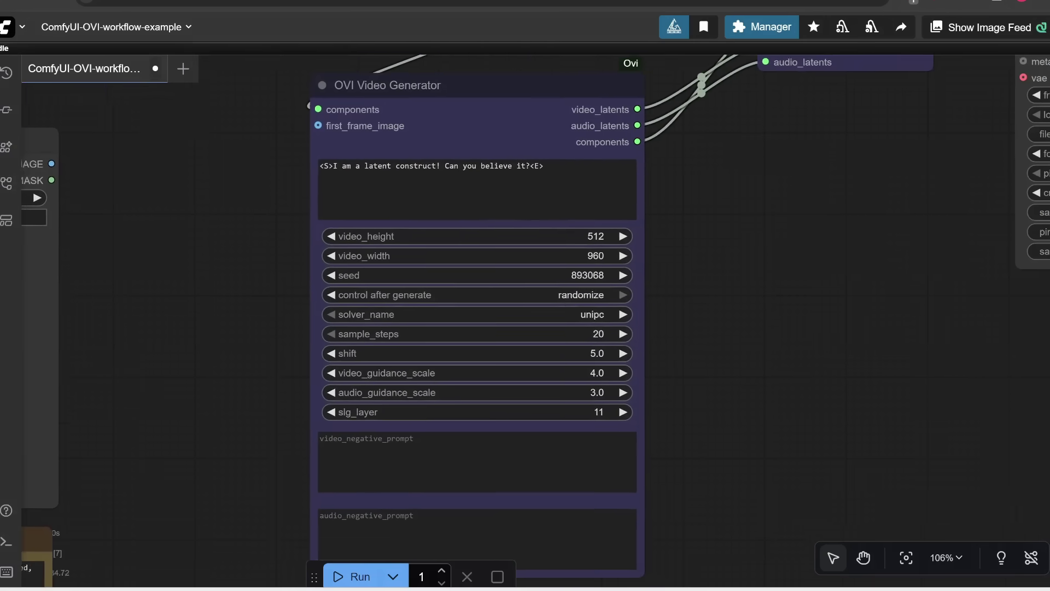
{"action": "left_click", "coordinate": [551, 169]}
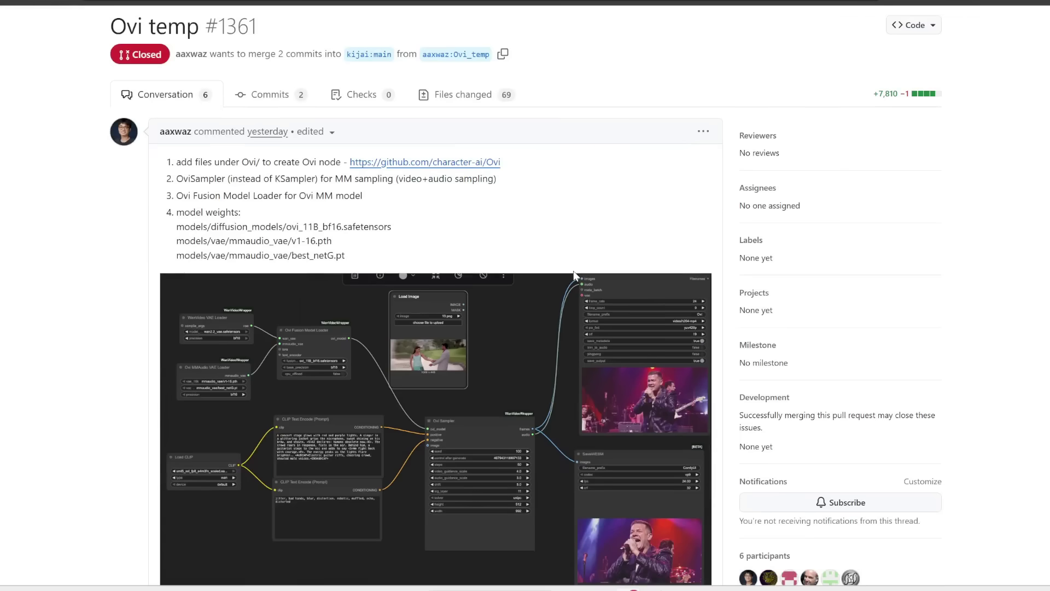
Step: Read the Requirements, highlighting the CUDA 12.x and 24 GB FP8 + offload lines, then reach Installation
{"action": "scroll", "coordinate": [522, 318], "scroll_direction": "up", "scroll_amount": 2}
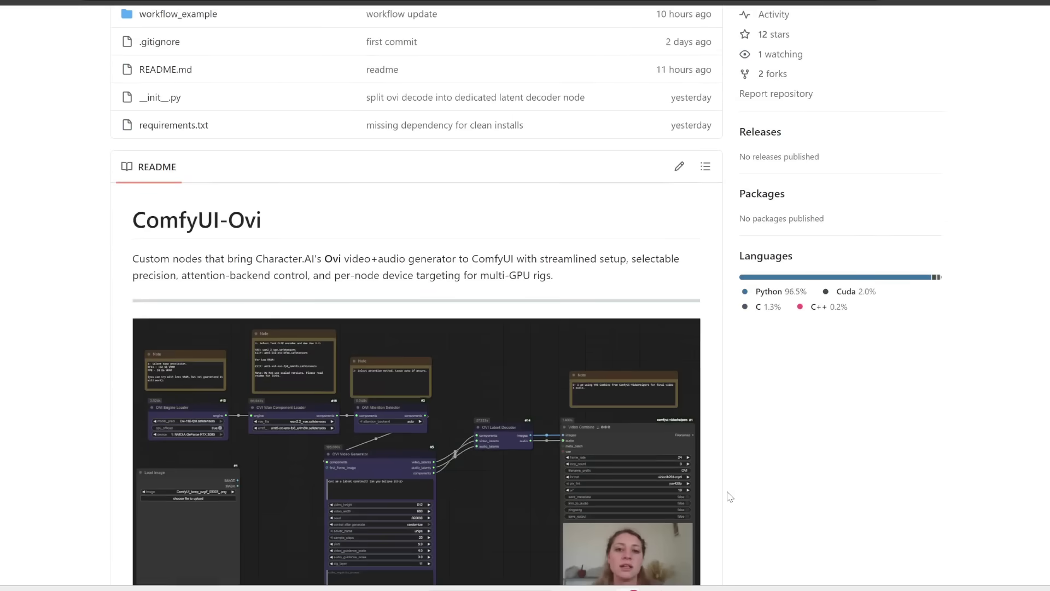
{"action": "scroll", "coordinate": [730, 496], "scroll_direction": "down", "scroll_amount": 3}
{"action": "scroll", "coordinate": [634, 410], "scroll_direction": "up", "scroll_amount": 1}
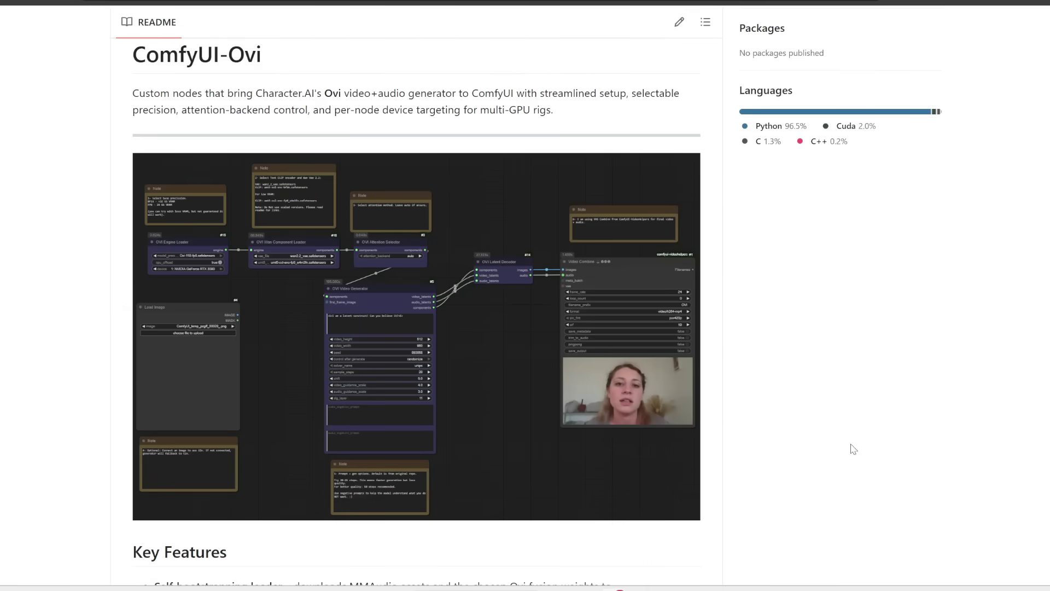
{"action": "scroll", "coordinate": [852, 449], "scroll_direction": "down", "scroll_amount": 13}
{"action": "scroll", "coordinate": [851, 449], "scroll_direction": "up", "scroll_amount": 3}
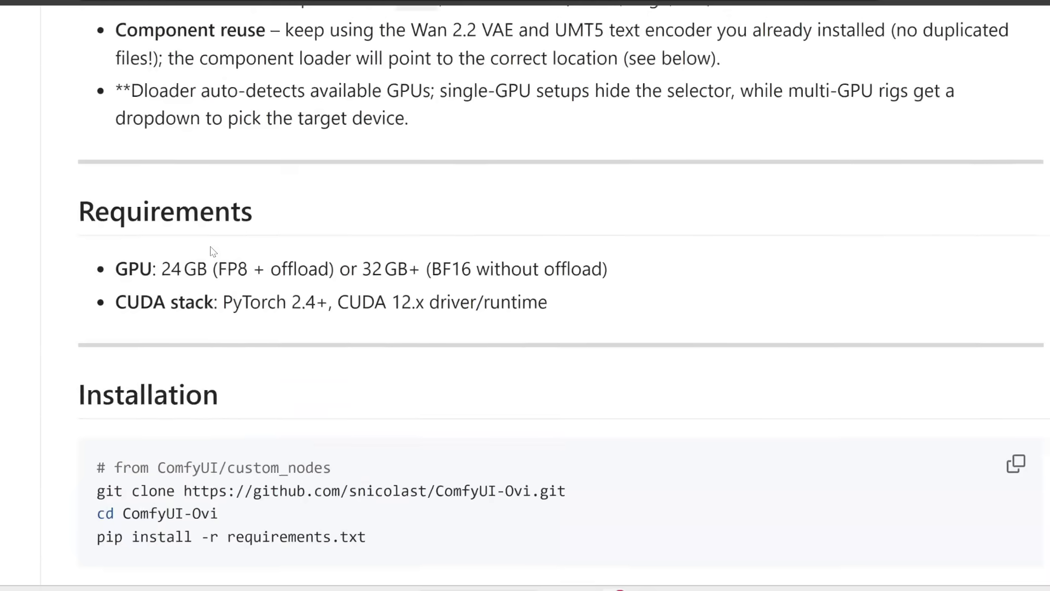
{"action": "left_click_drag", "start_coordinate": [337, 301], "coordinate": [562, 315]}
{"action": "left_click_drag", "start_coordinate": [162, 269], "coordinate": [332, 281]}
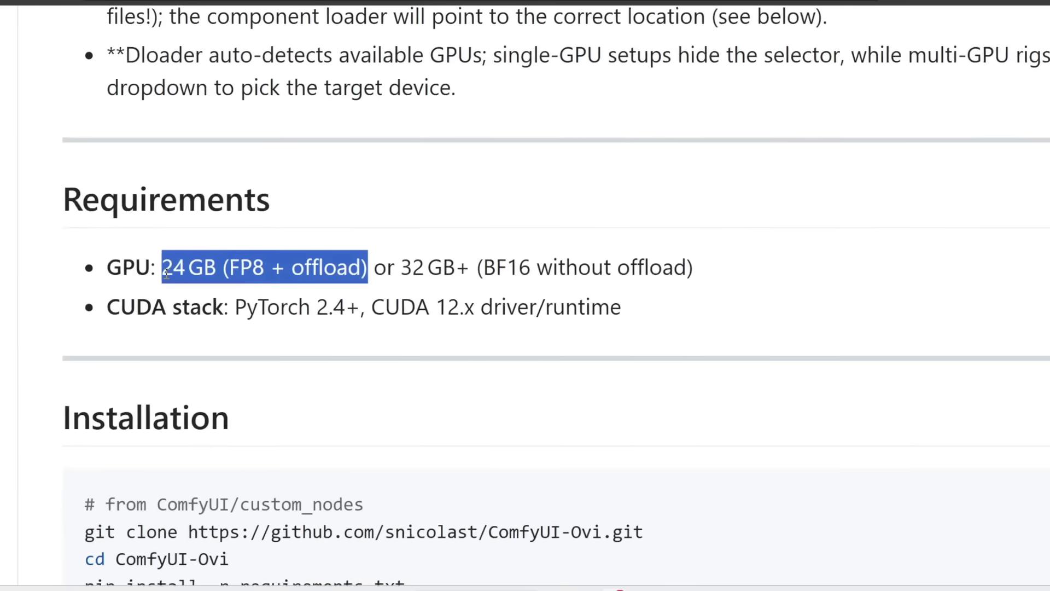
{"action": "left_click_drag", "start_coordinate": [291, 269], "coordinate": [364, 269]}
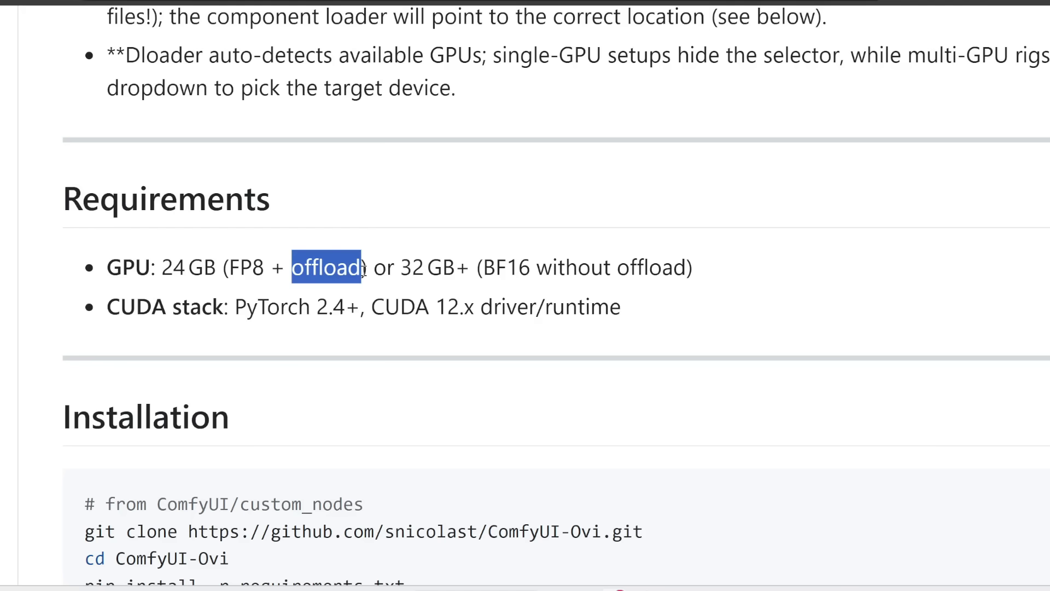
{"action": "left_click", "coordinate": [363, 271]}
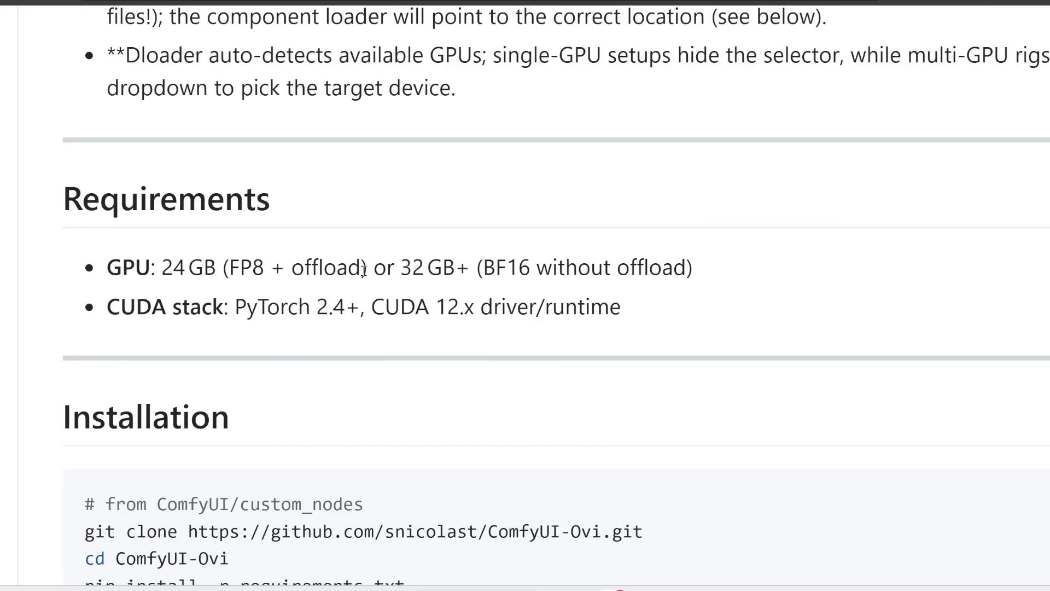
{"action": "scroll", "coordinate": [262, 350], "scroll_direction": "down", "scroll_amount": 3}
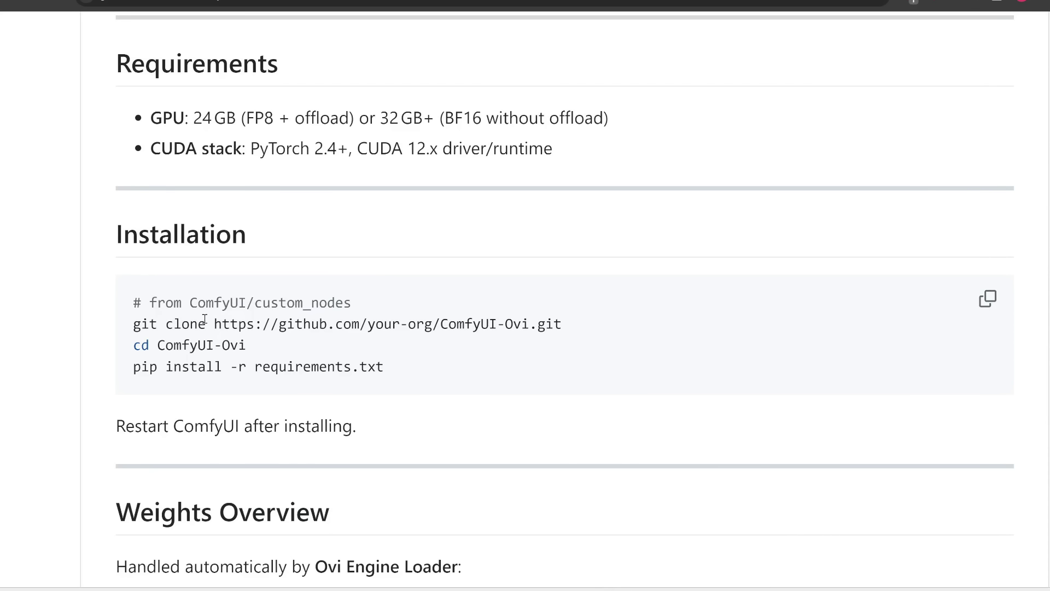
Step: Open File Explorer at the ComfyUI\custom_nodes folder and select its address-bar path
{"action": "key", "text": "super+e"}
{"action": "left_click_drag", "start_coordinate": [473, 105], "coordinate": [672, 89]}
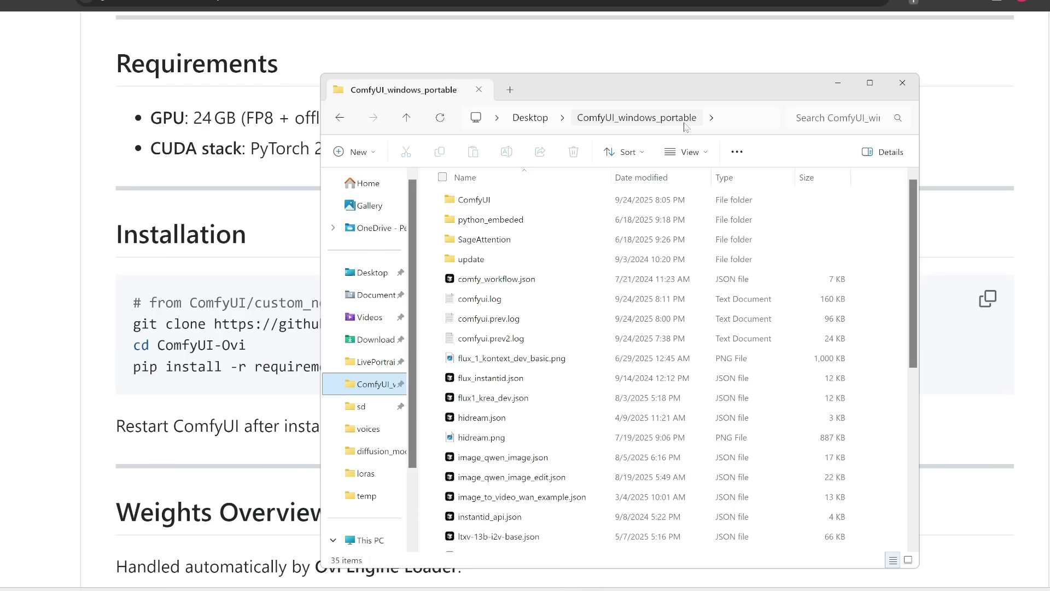
{"action": "double_click", "coordinate": [481, 201]}
{"action": "double_click", "coordinate": [481, 458]}
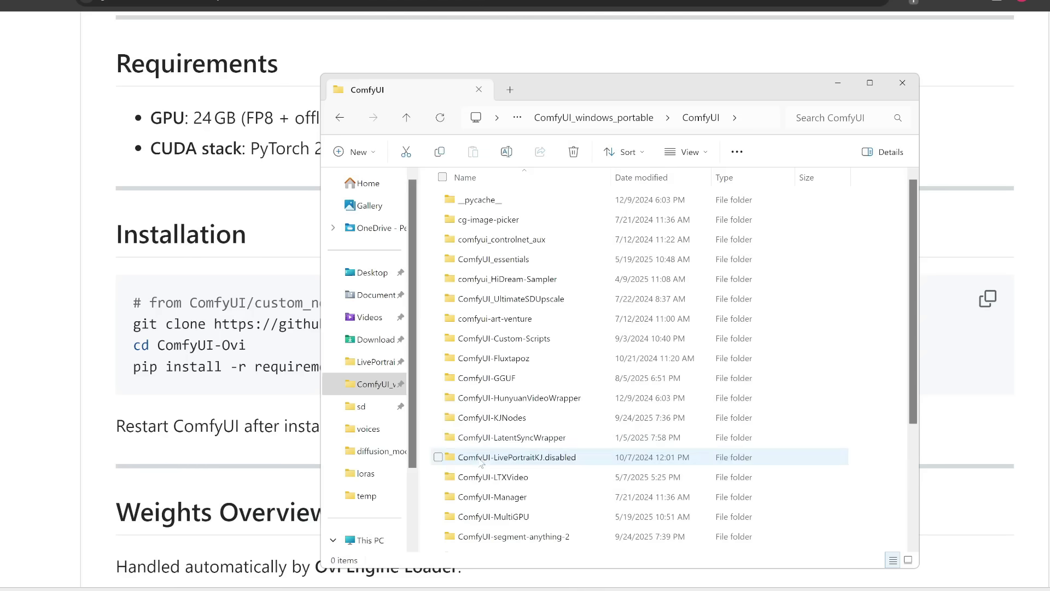
{"action": "left_click", "coordinate": [719, 122]}
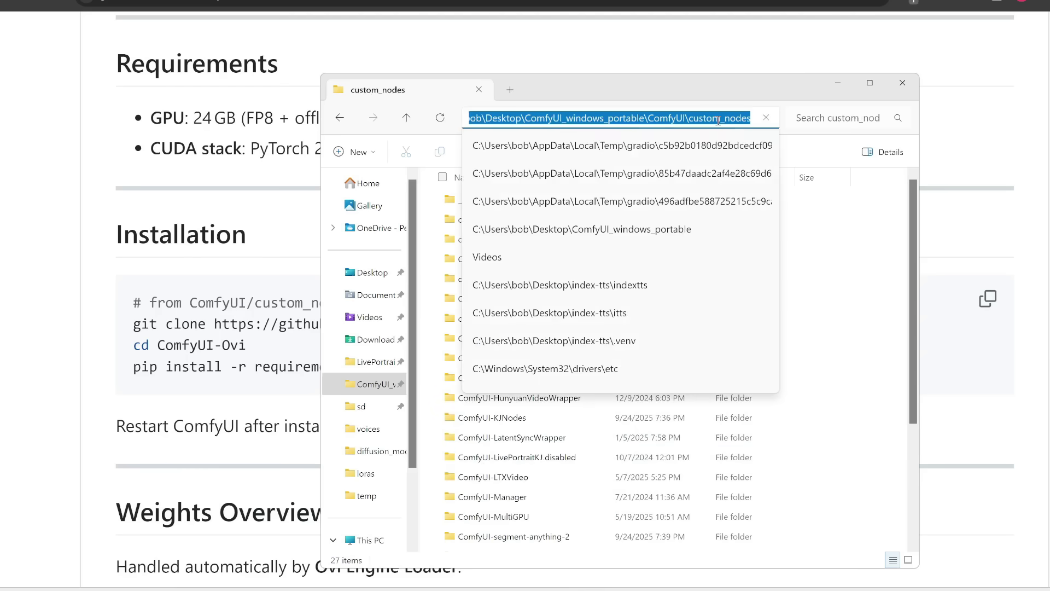
Step: Launch Command Prompt in custom_nodes and run the README's git clone command for ComfyUI-Ovi
{"action": "type", "text": "cmd"}
{"action": "key", "text": "Return"}
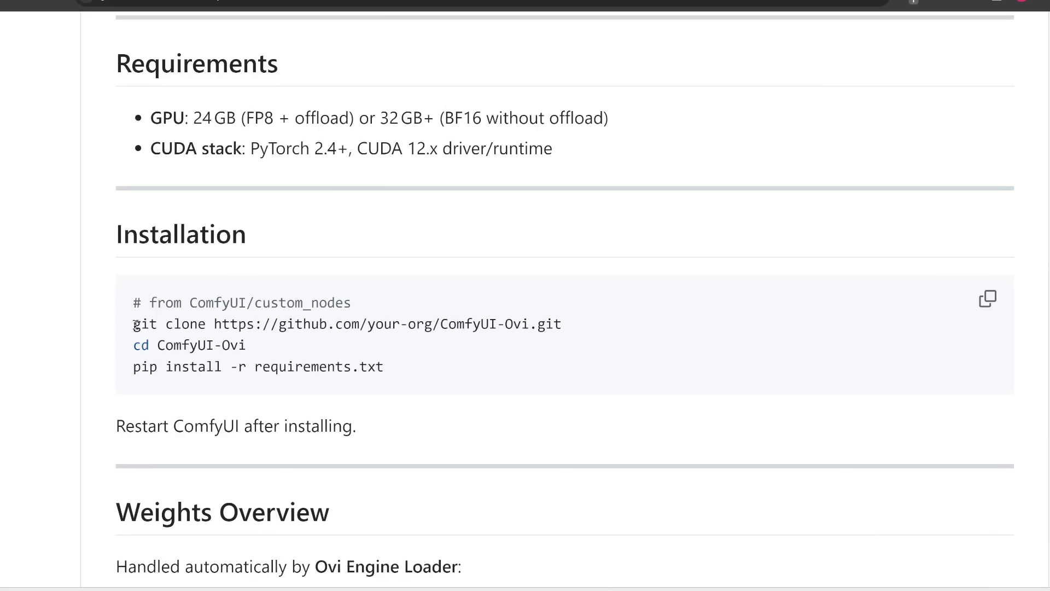
{"action": "left_click_drag", "start_coordinate": [135, 325], "coordinate": [603, 329]}
{"action": "key", "text": "ctrl+c"}
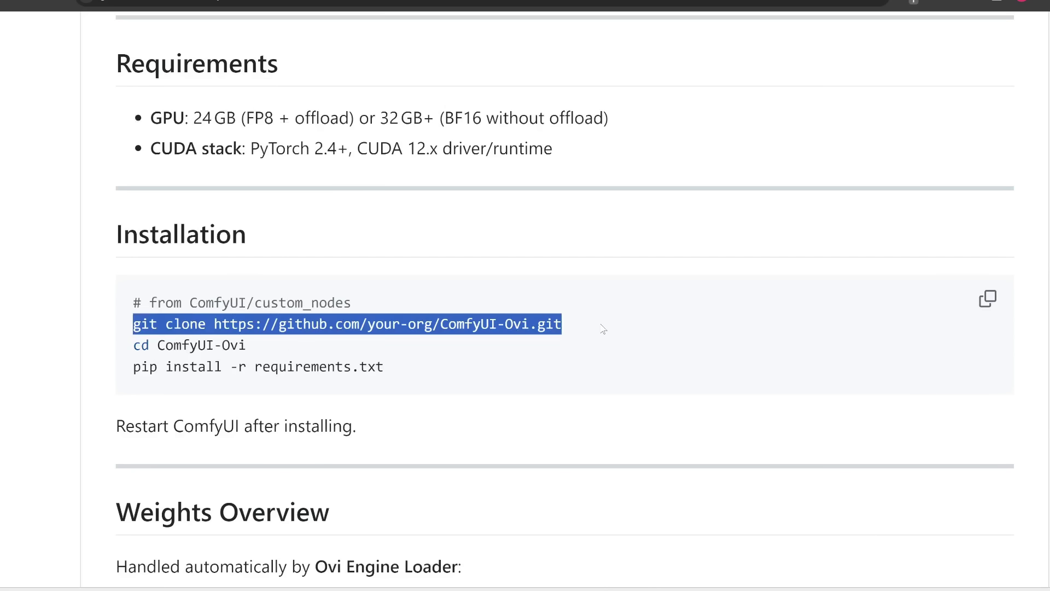
{"action": "key", "text": "alt+Tab"}
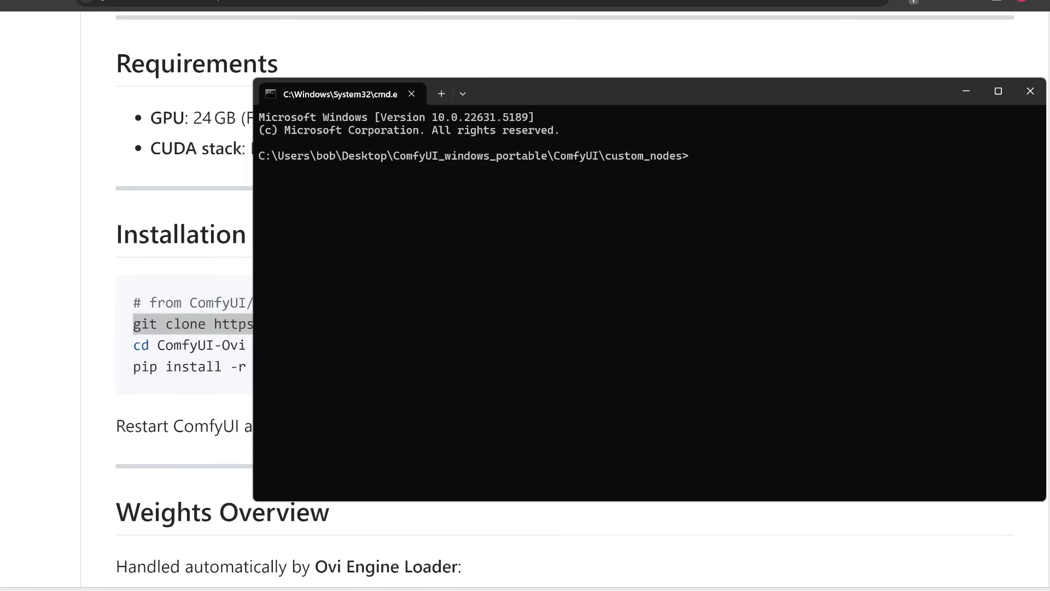
{"action": "key", "text": "ctrl+v"}
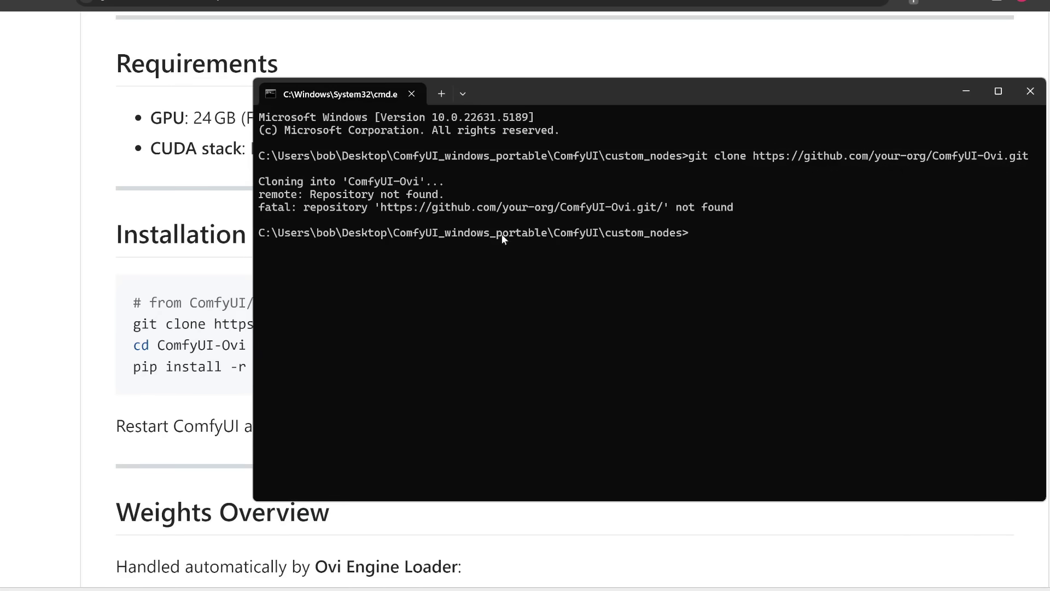
Step: Highlight the placeholder 'your-org' in the clone URL and scroll up to the repository files
{"action": "left_click", "coordinate": [233, 340]}
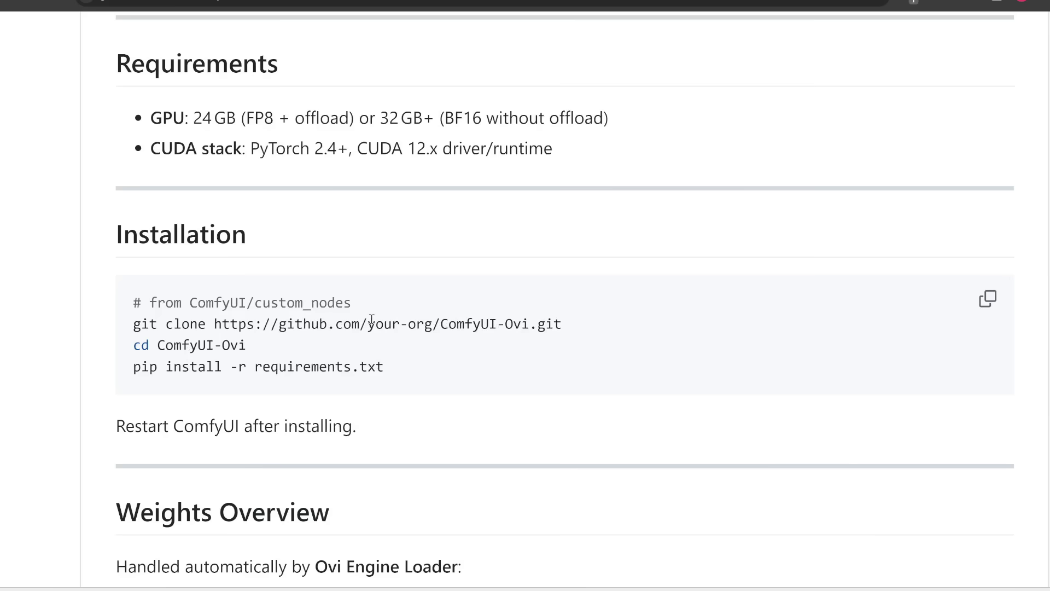
{"action": "left_click_drag", "start_coordinate": [368, 324], "coordinate": [433, 324]}
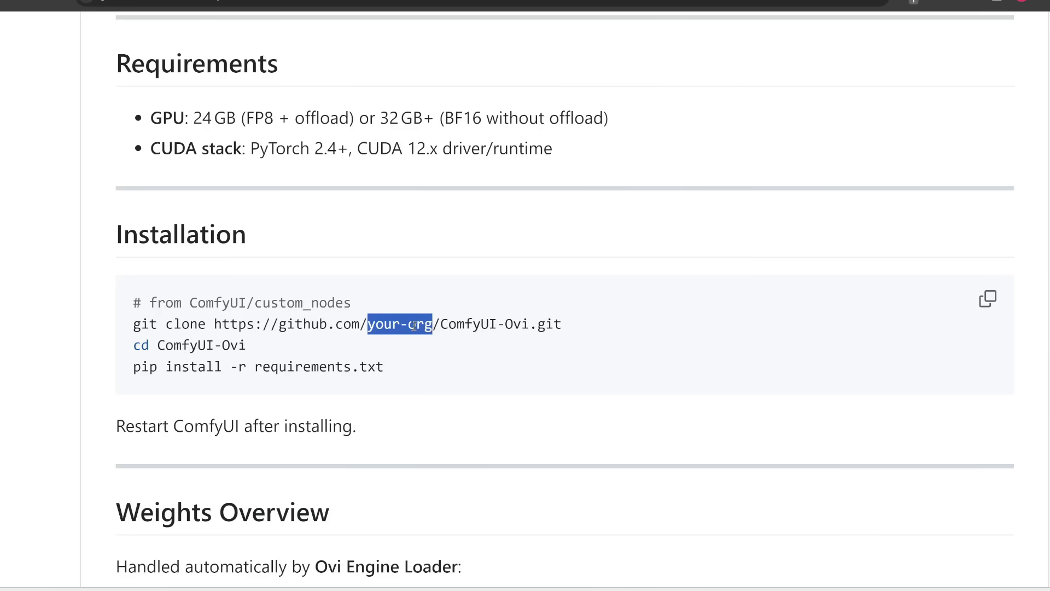
{"action": "scroll", "coordinate": [415, 326], "scroll_direction": "up", "scroll_amount": 15}
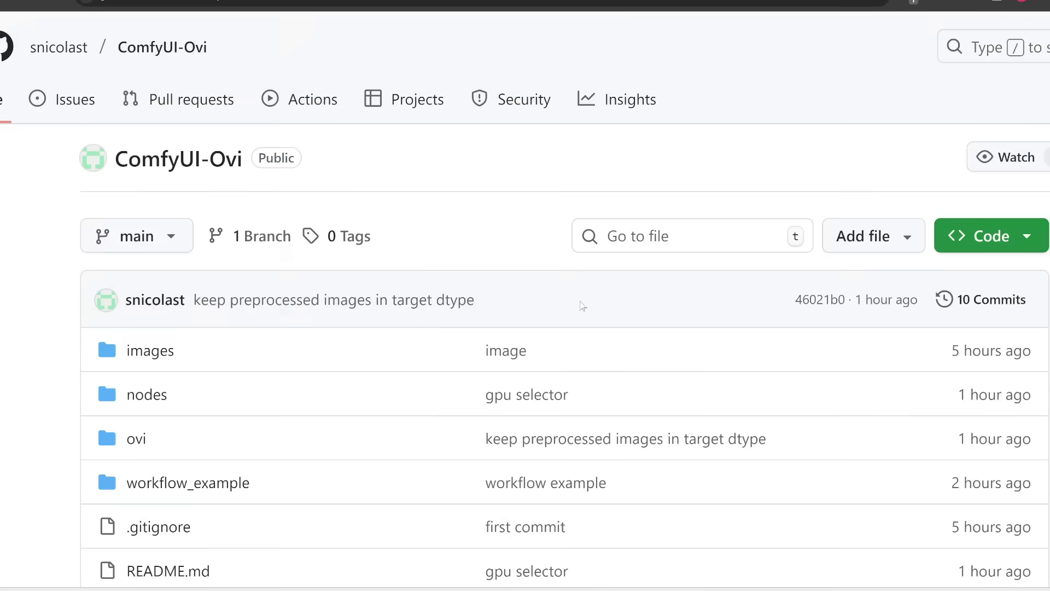
Step: Clone the ComfyUI-Ovi repository into custom_nodes with git clone and its HTTPS URL
{"action": "left_click_drag", "start_coordinate": [581, 304], "coordinate": [541, 343]}
{"action": "left_click", "coordinate": [977, 239]}
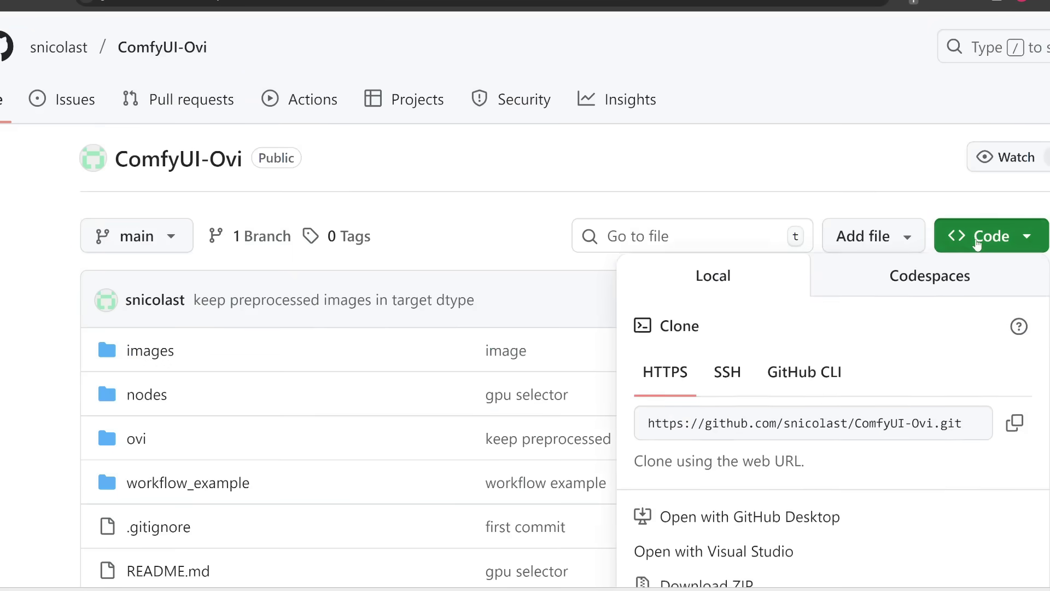
{"action": "left_click", "coordinate": [1015, 426]}
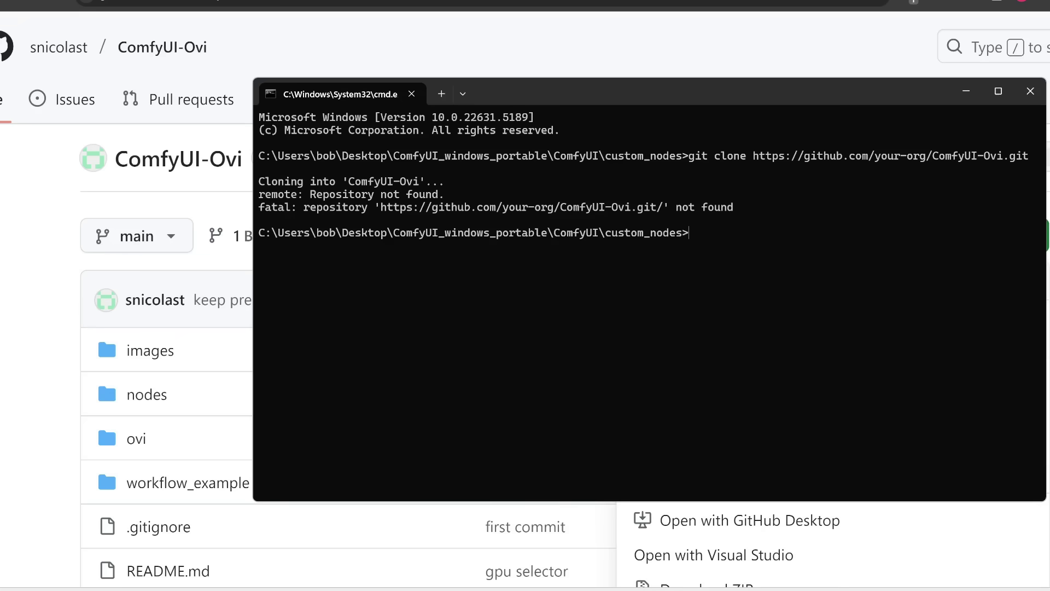
{"action": "type", "text": "git clone"}
{"action": "key", "text": "ctrl+v"}
{"action": "key", "text": "Return"}
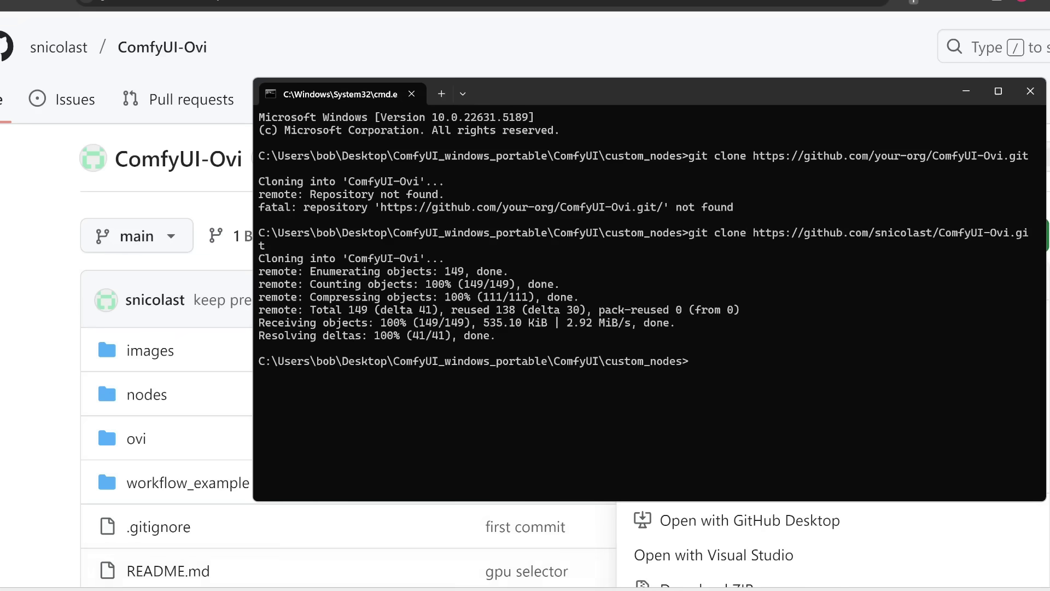
Step: Confirm the ComfyUI-Ovi folder exists in Explorer, then run cd ComfyUI-Ovi in the terminal
{"action": "key", "text": "alt+Tab"}
{"action": "scroll", "coordinate": [484, 354], "scroll_direction": "down", "scroll_amount": 5}
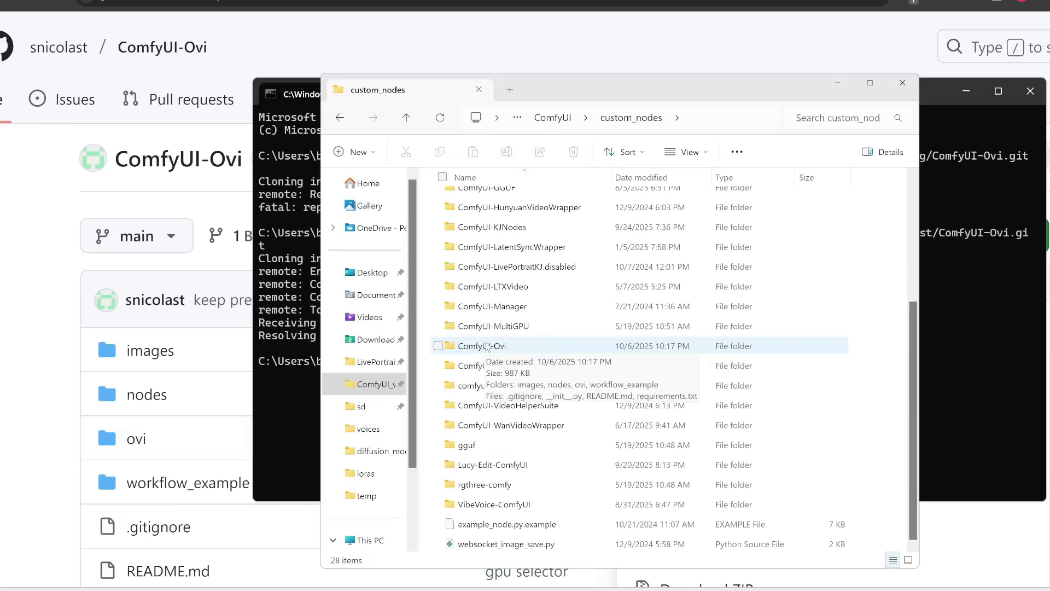
{"action": "double_click", "coordinate": [486, 346]}
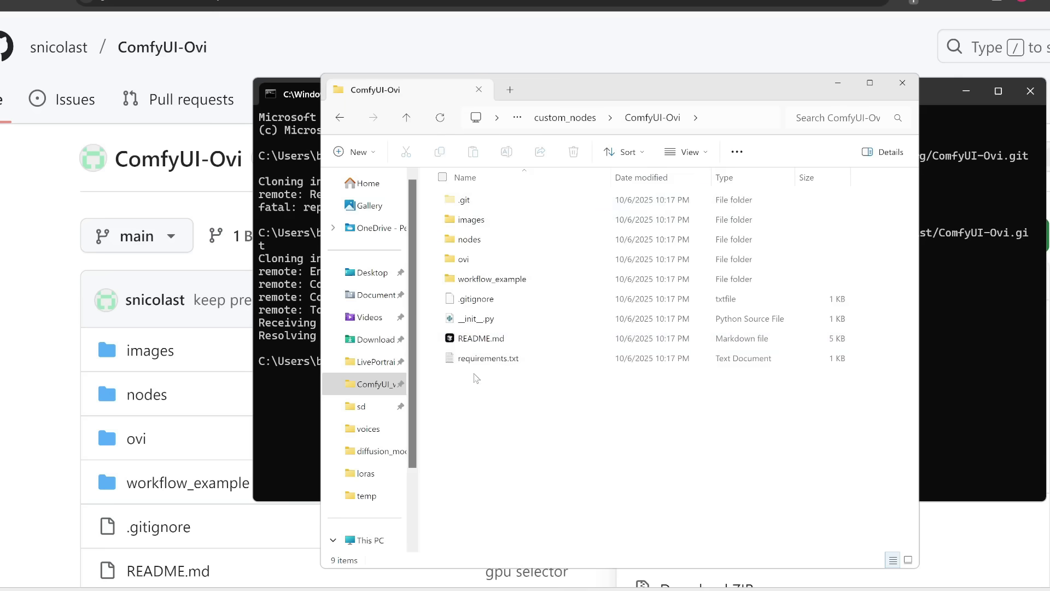
{"action": "left_click", "coordinate": [36, 450]}
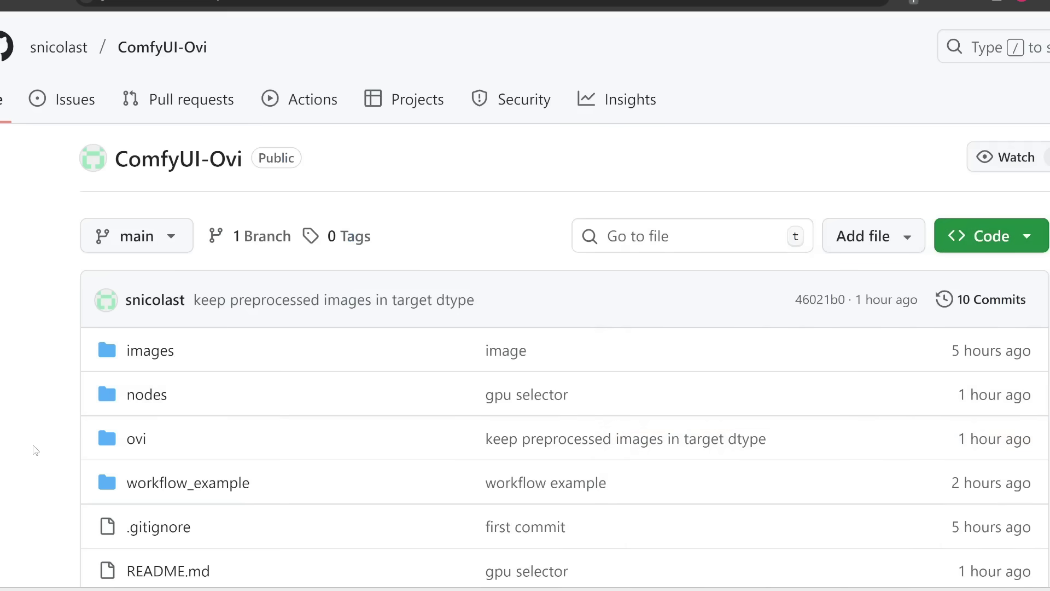
{"action": "scroll", "coordinate": [223, 429], "scroll_direction": "down", "scroll_amount": 15}
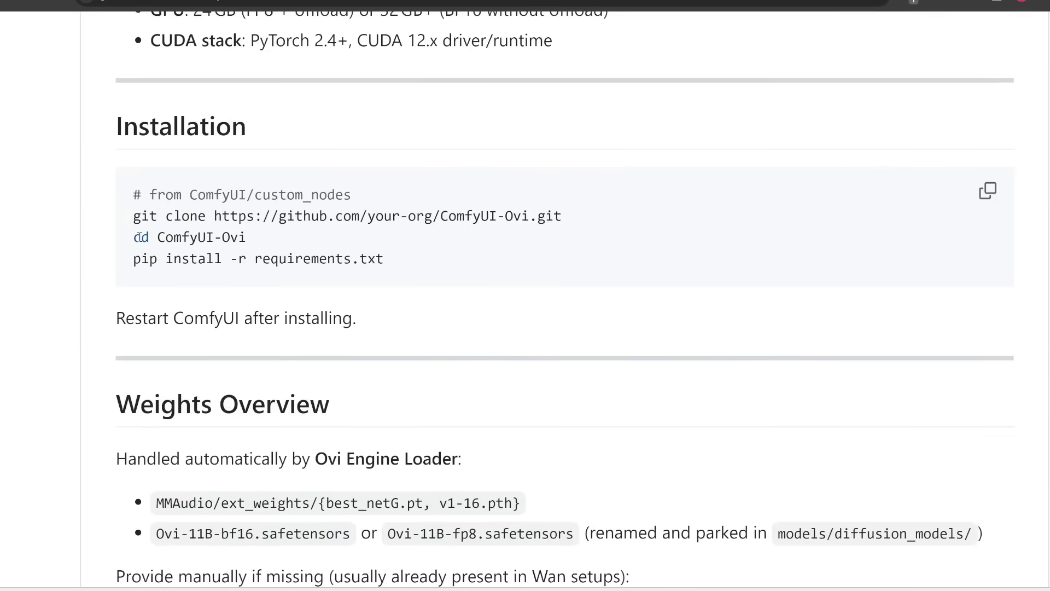
{"action": "left_click_drag", "start_coordinate": [135, 239], "coordinate": [262, 246]}
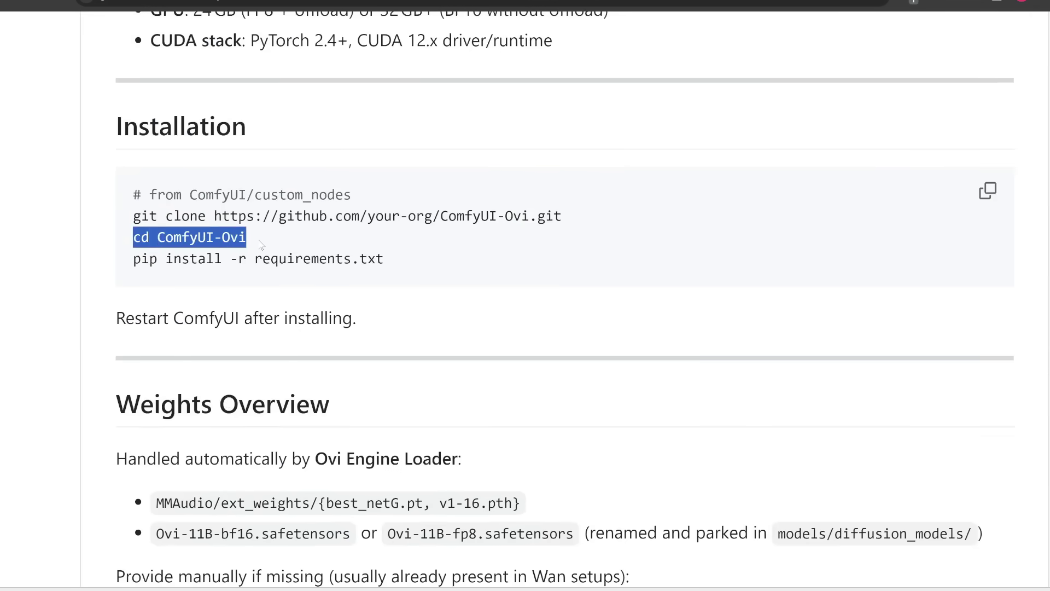
{"action": "key", "text": "alt+Tab"}
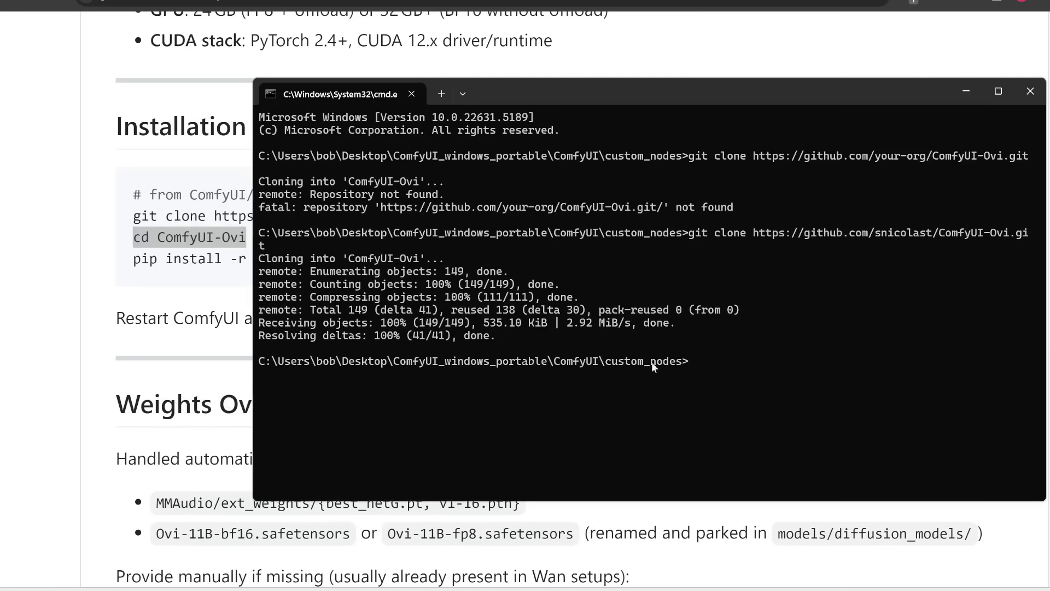
{"action": "key", "text": "ctrl+v"}
{"action": "key", "text": "Return"}
{"action": "left_click_drag", "start_coordinate": [634, 93], "coordinate": [532, 75]}
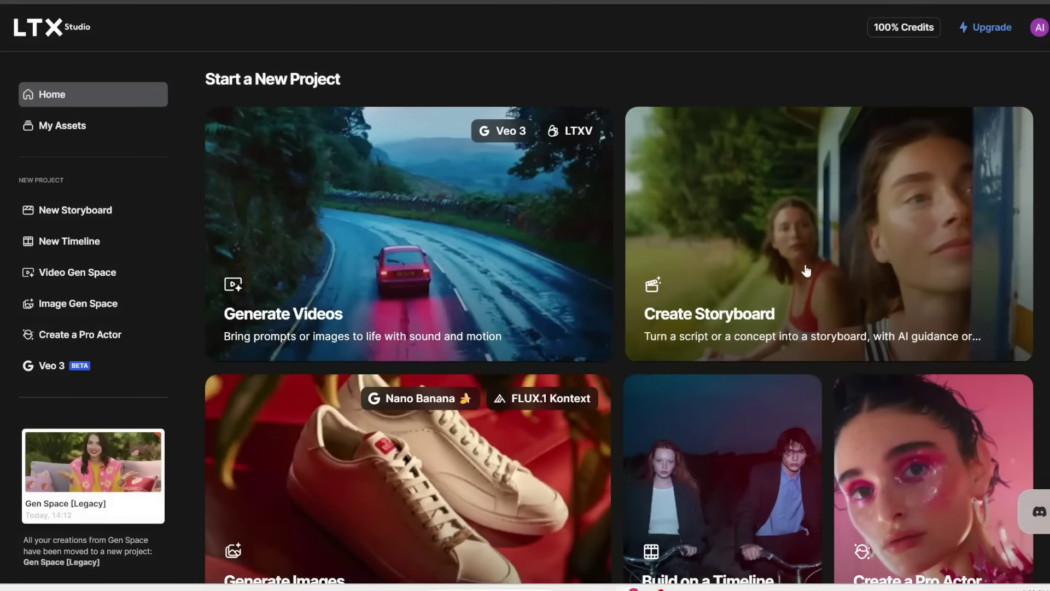
Step: Start a new LTX Studio project and generate the white-owl neon-fence videos with the LTXV model
{"action": "scroll", "coordinate": [804, 265], "scroll_direction": "down", "scroll_amount": 3}
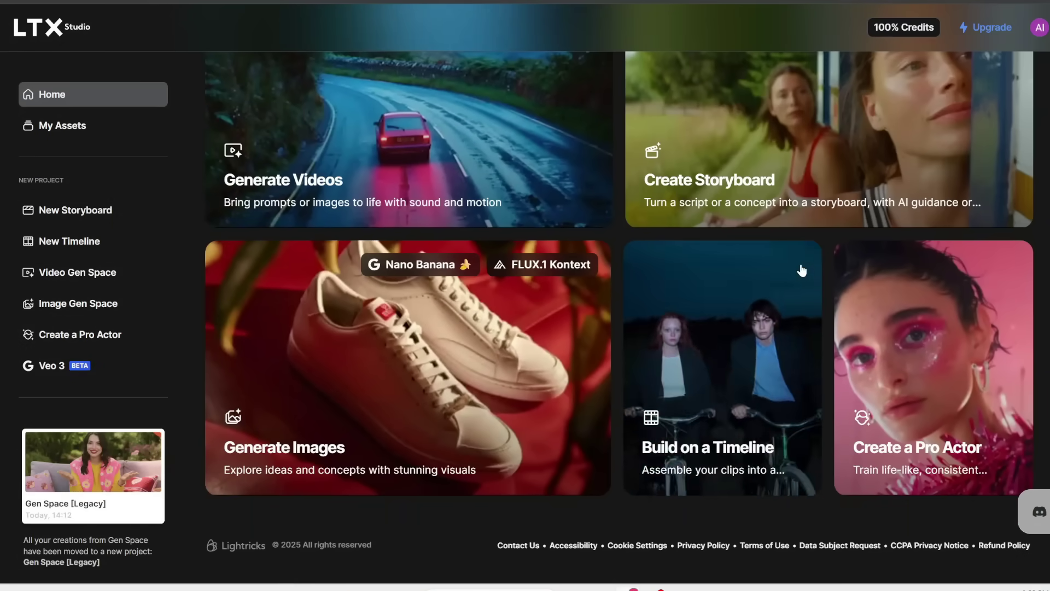
{"action": "left_click", "coordinate": [803, 272]}
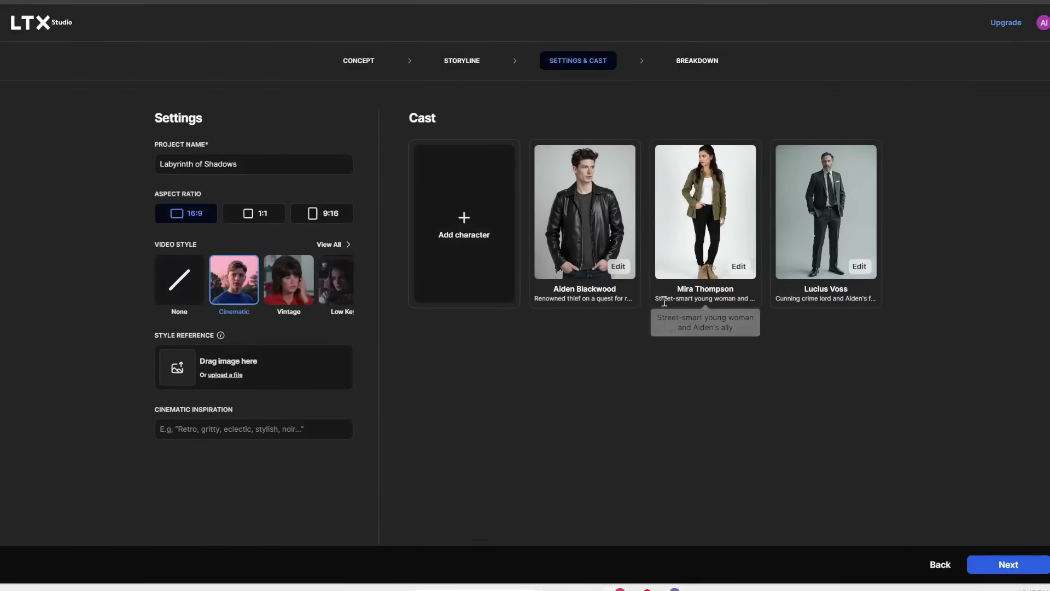
{"action": "left_click", "coordinate": [691, 62]}
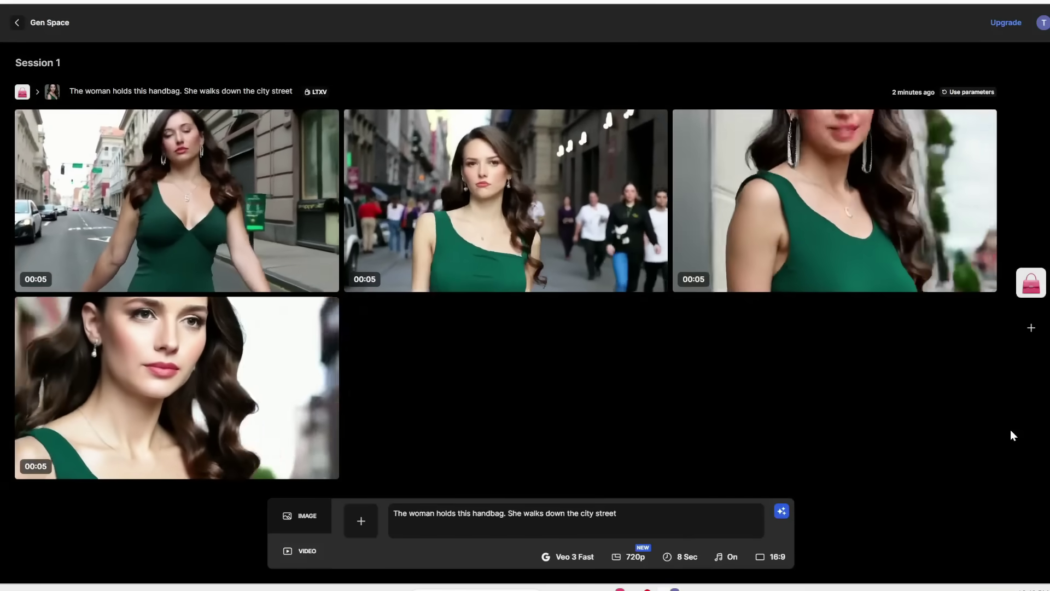
{"action": "left_click", "coordinate": [175, 452]}
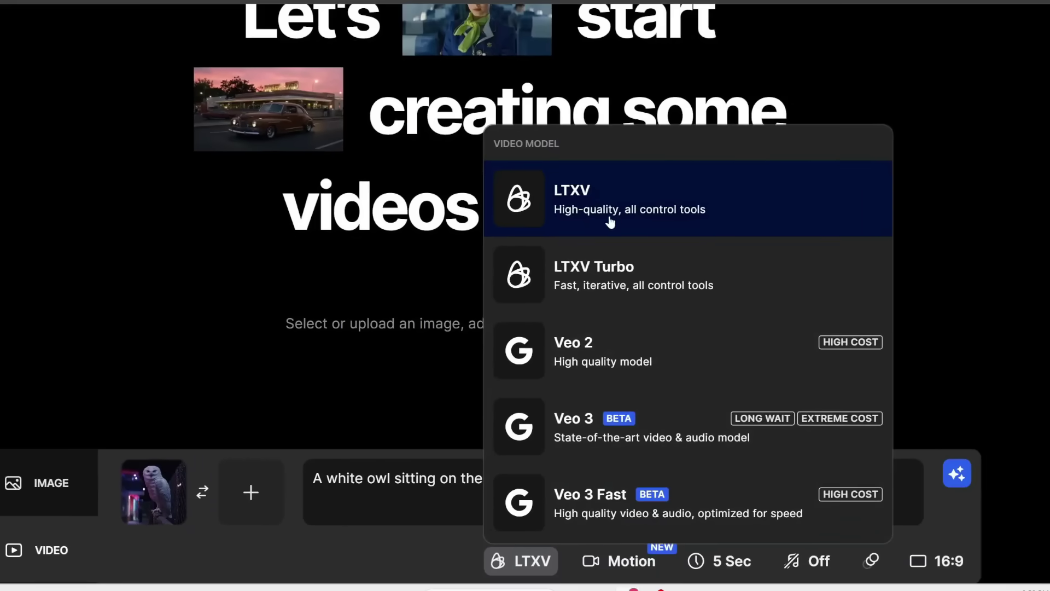
{"action": "left_click", "coordinate": [678, 207]}
{"action": "left_click", "coordinate": [957, 474]}
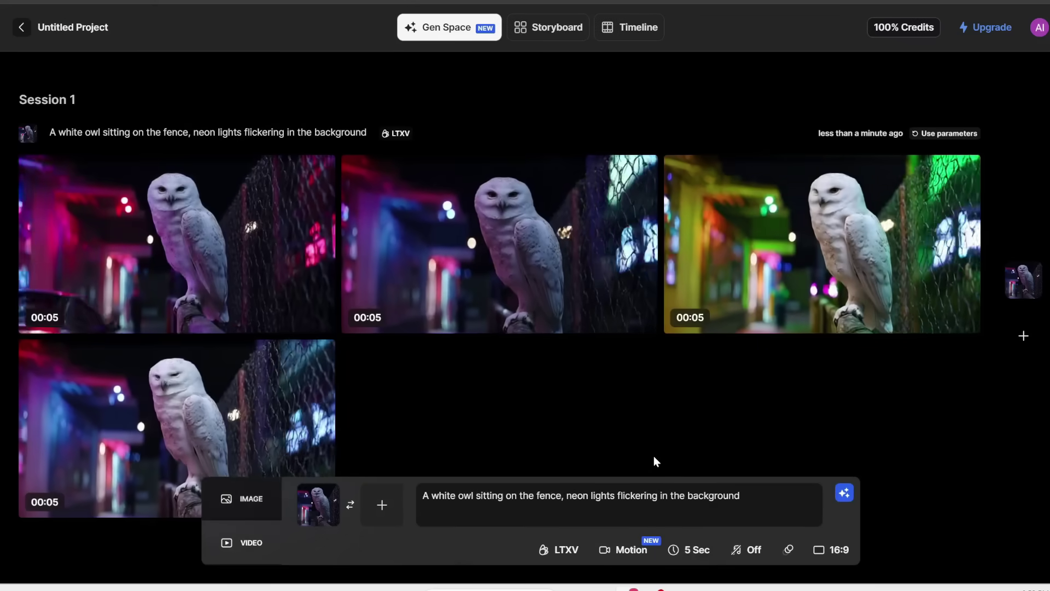
Step: In image mode with Nano Banana, generate the green-dress woman with white headphones and pink handbag
{"action": "left_click", "coordinate": [243, 499]}
{"action": "left_click", "coordinate": [620, 548]}
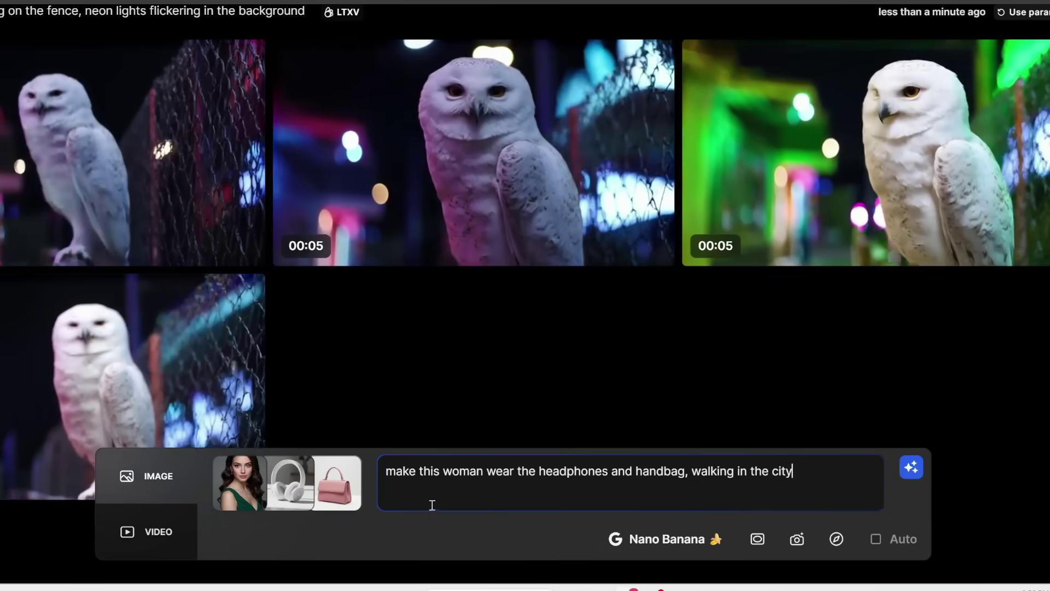
{"action": "left_click", "coordinate": [911, 468]}
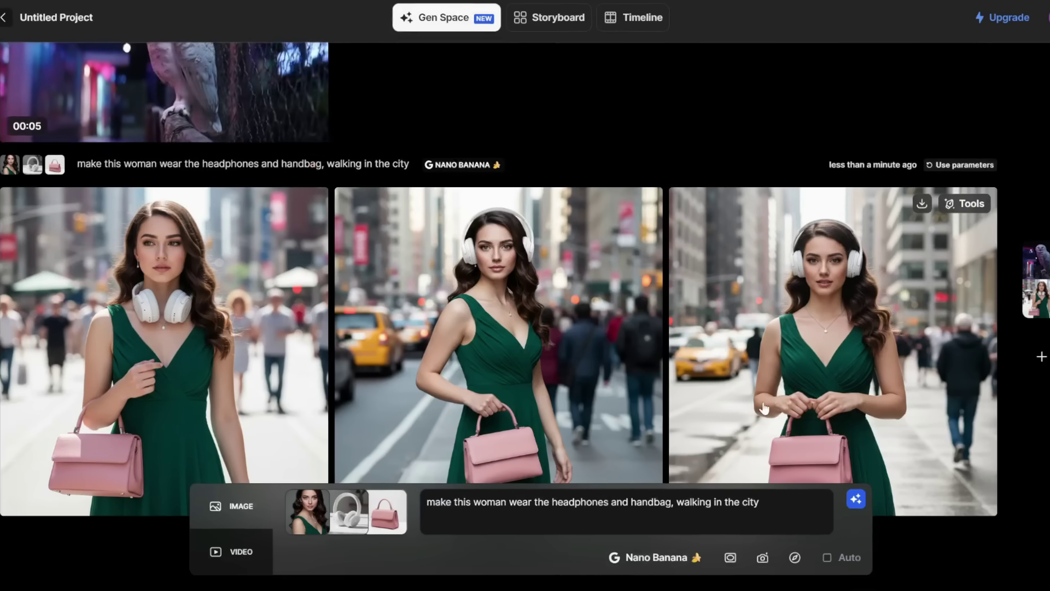
{"action": "left_click", "coordinate": [651, 548]}
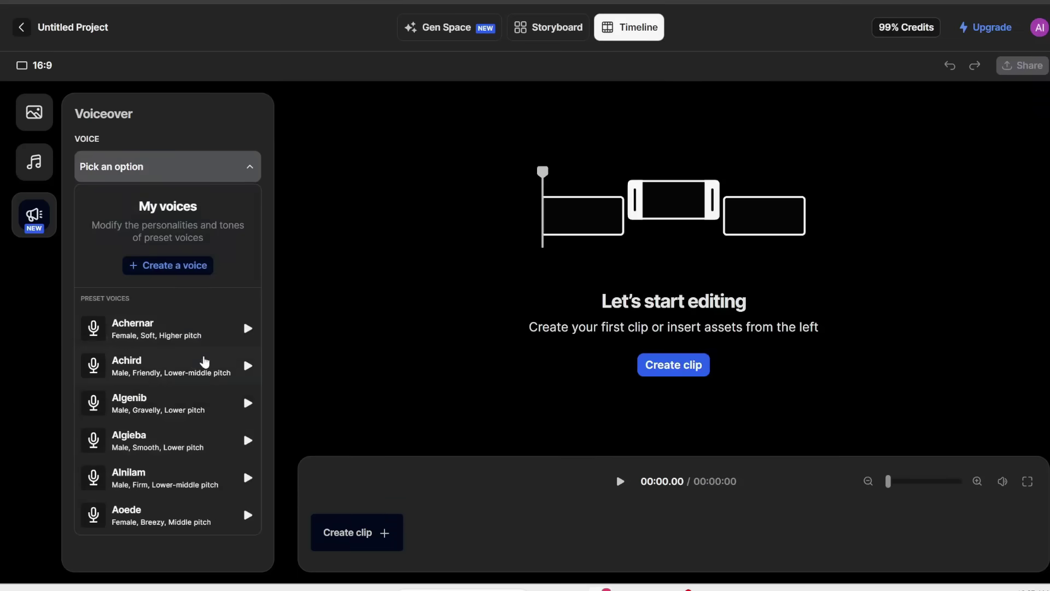
Step: Preview and pick the Achernar voice, fill the Excited/Uncertain sample script, and generate the voiceover
{"action": "left_click", "coordinate": [247, 328]}
{"action": "left_click", "coordinate": [171, 328]}
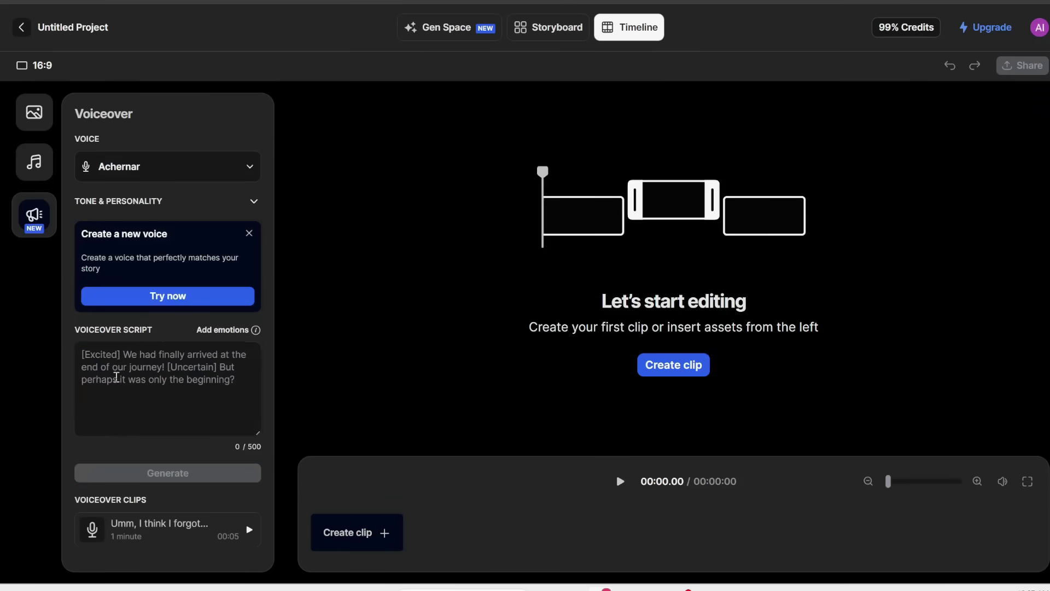
{"action": "left_click", "coordinate": [116, 376]}
{"action": "left_click", "coordinate": [152, 478]}
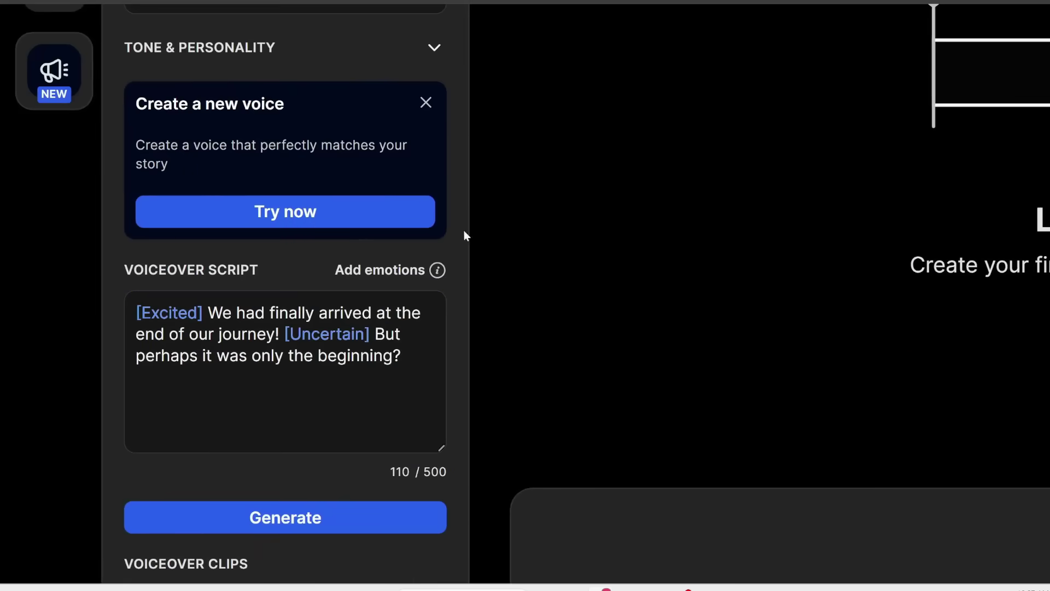
{"action": "mouse_move", "coordinate": [440, 269]}
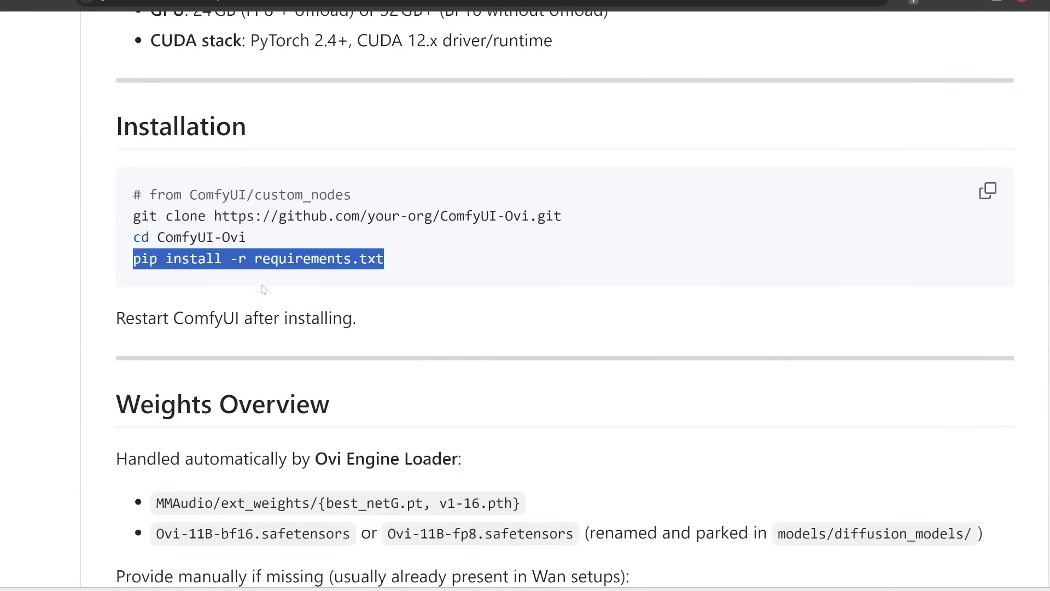
Step: Run pip install -r requirements.txt in the ComfyUI-Ovi folder from the cmd window
{"action": "scroll", "coordinate": [351, 267], "scroll_direction": "up", "scroll_amount": 20}
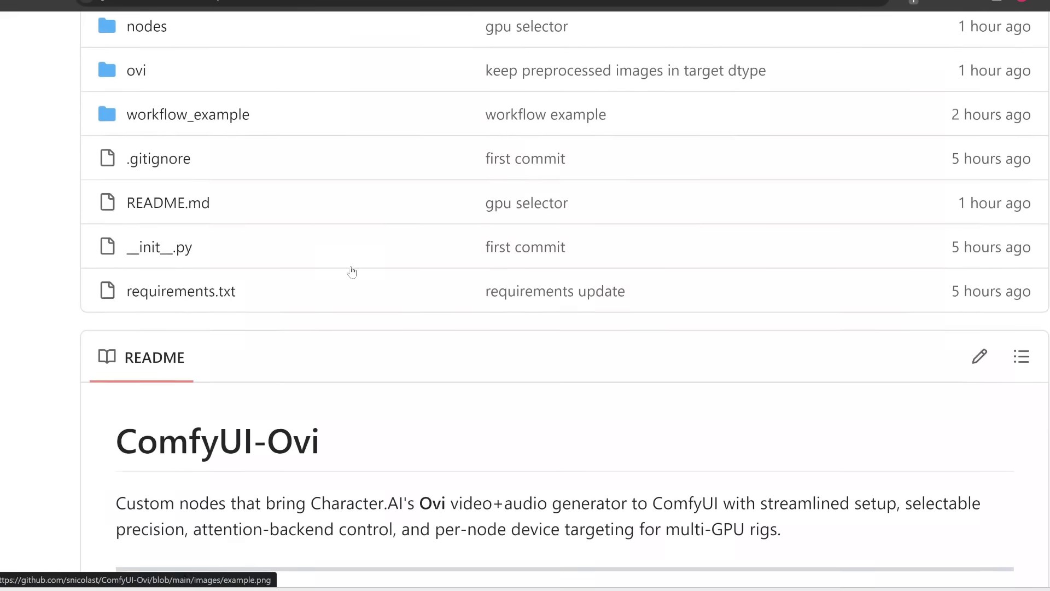
{"action": "left_click", "coordinate": [184, 302]}
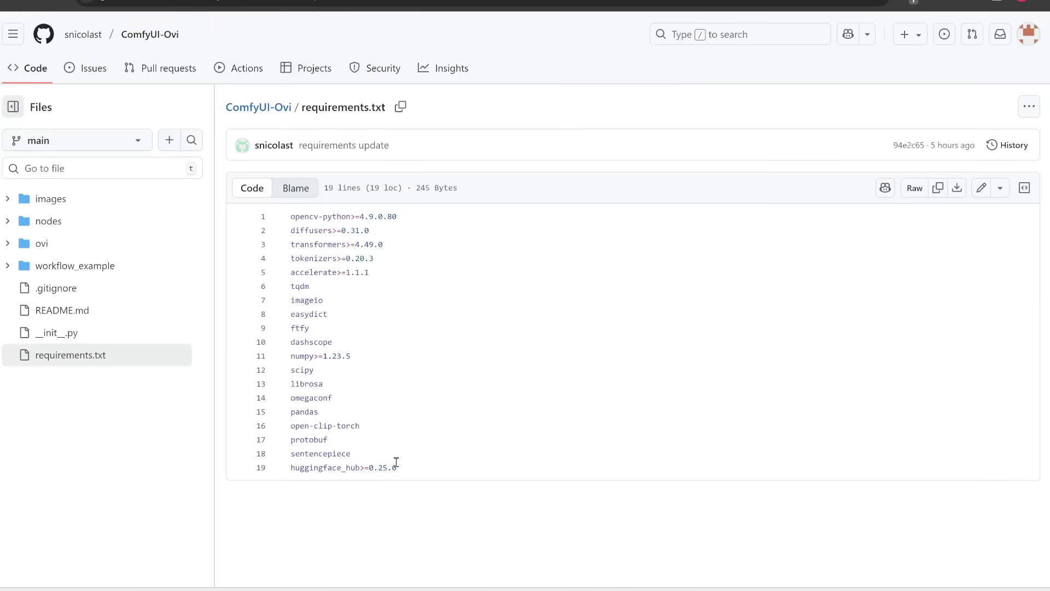
{"action": "left_click", "coordinate": [658, 587]}
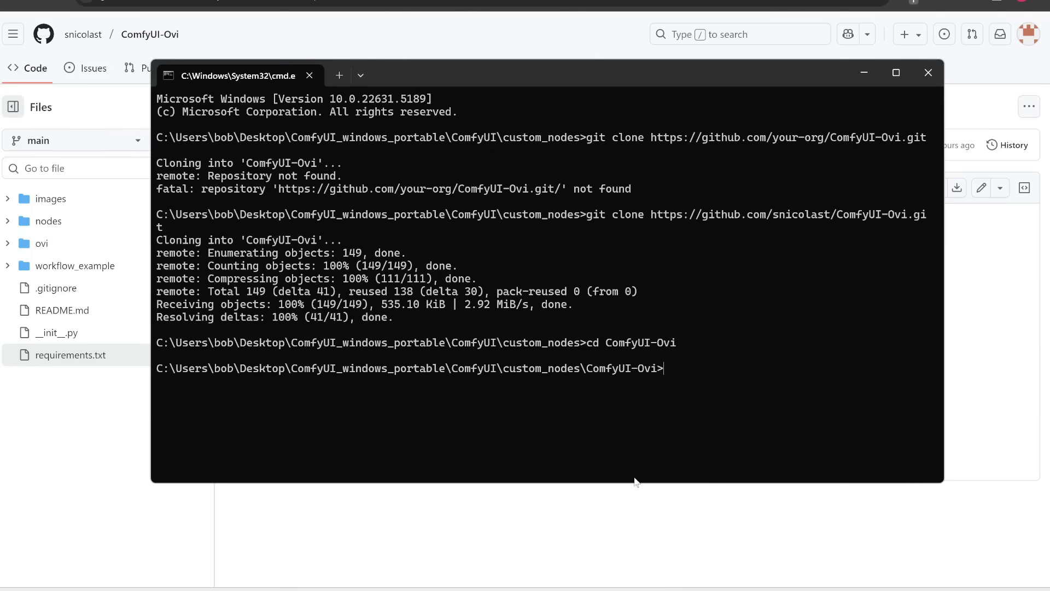
{"action": "type", "text": "pip install -r requirements.txt"}
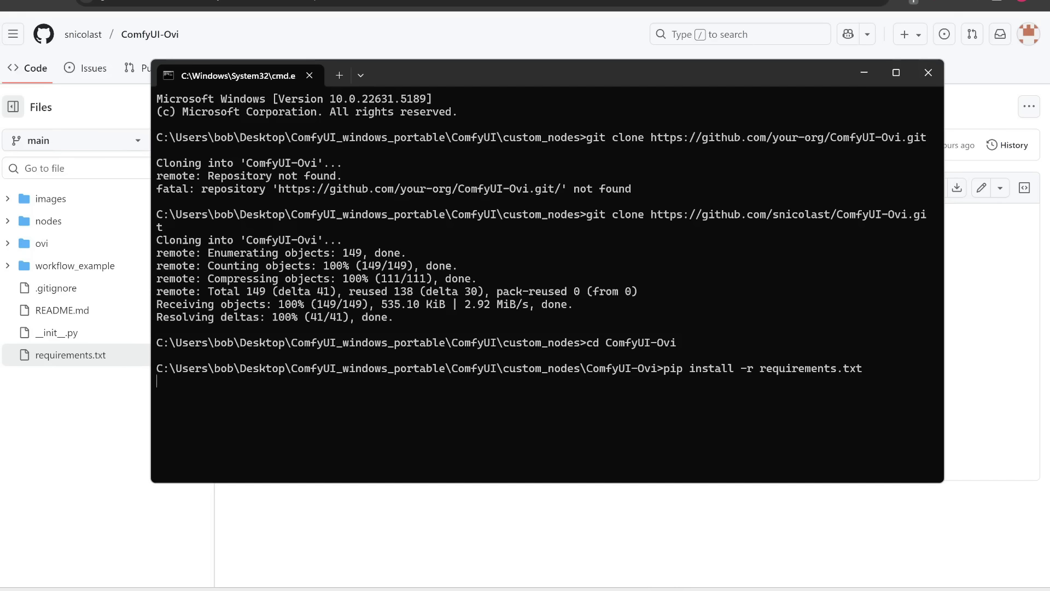
{"action": "key", "text": "Return"}
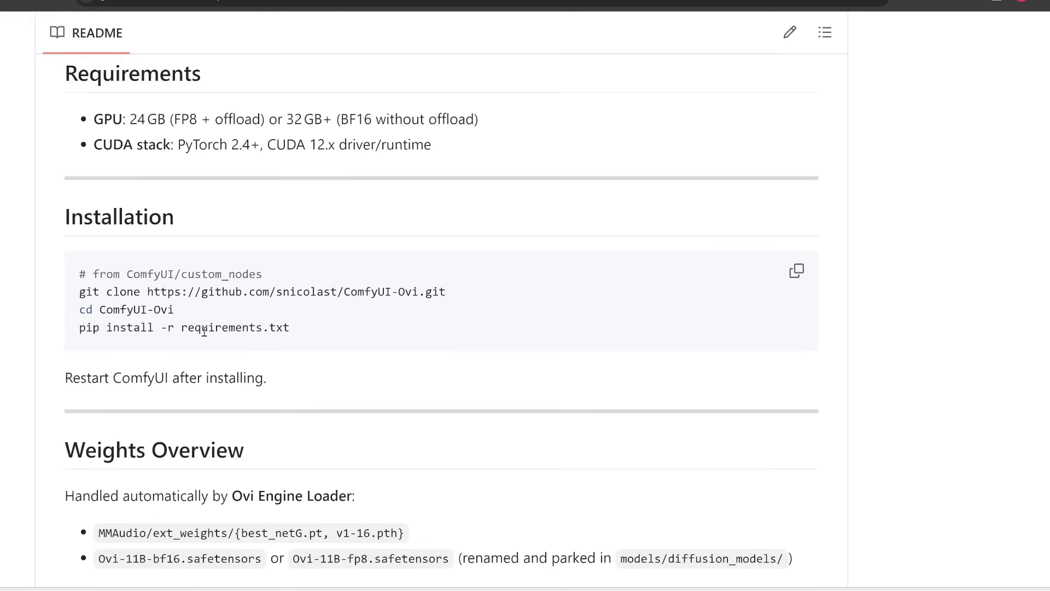
{"action": "scroll", "coordinate": [206, 336], "scroll_direction": "down", "scroll_amount": 5}
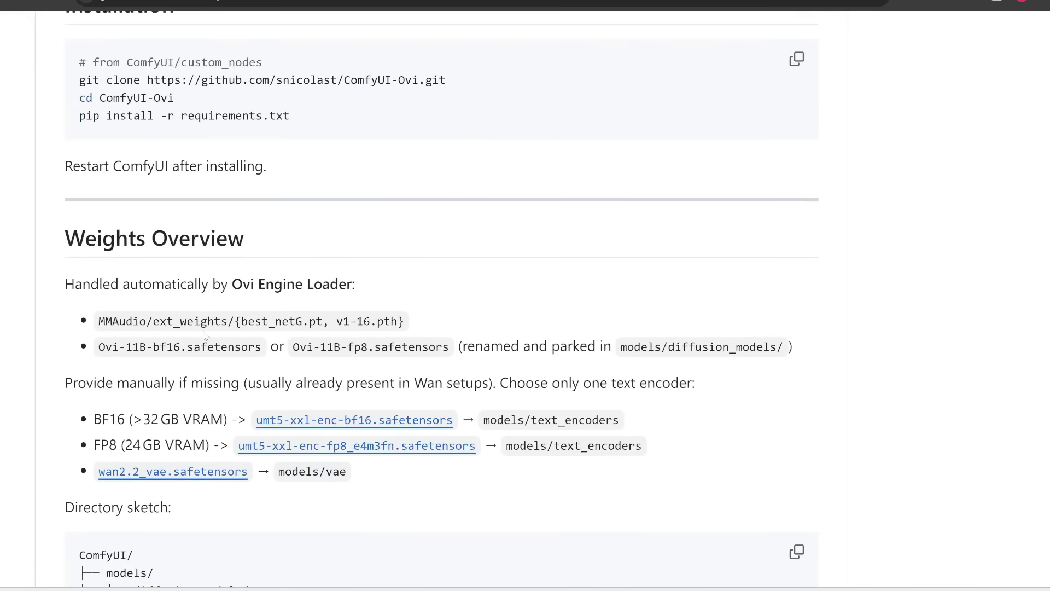
{"action": "scroll", "coordinate": [228, 409], "scroll_direction": "down", "scroll_amount": 1}
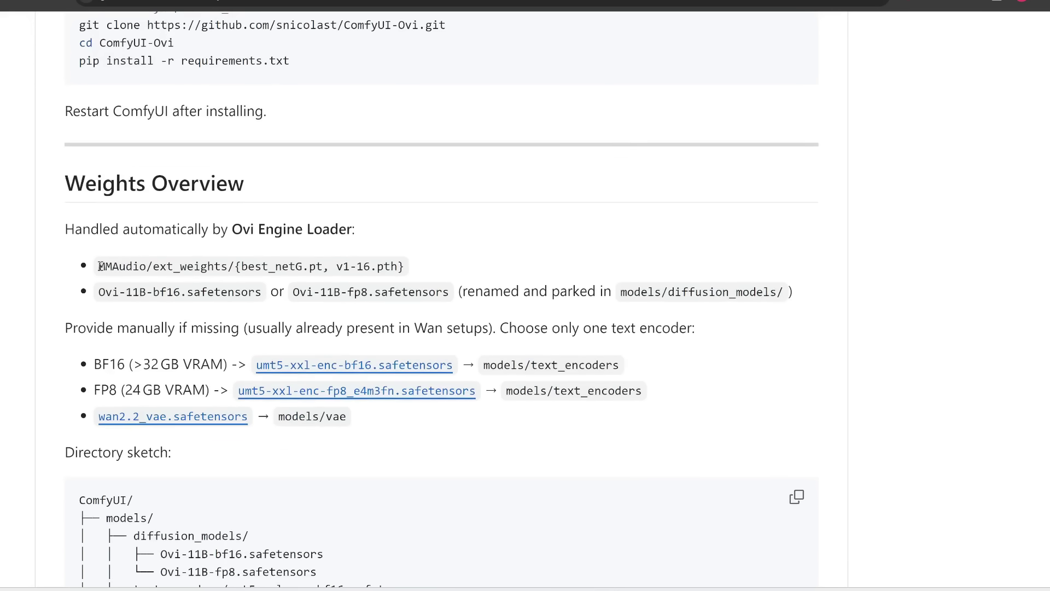
{"action": "left_click_drag", "start_coordinate": [101, 266], "coordinate": [402, 267]}
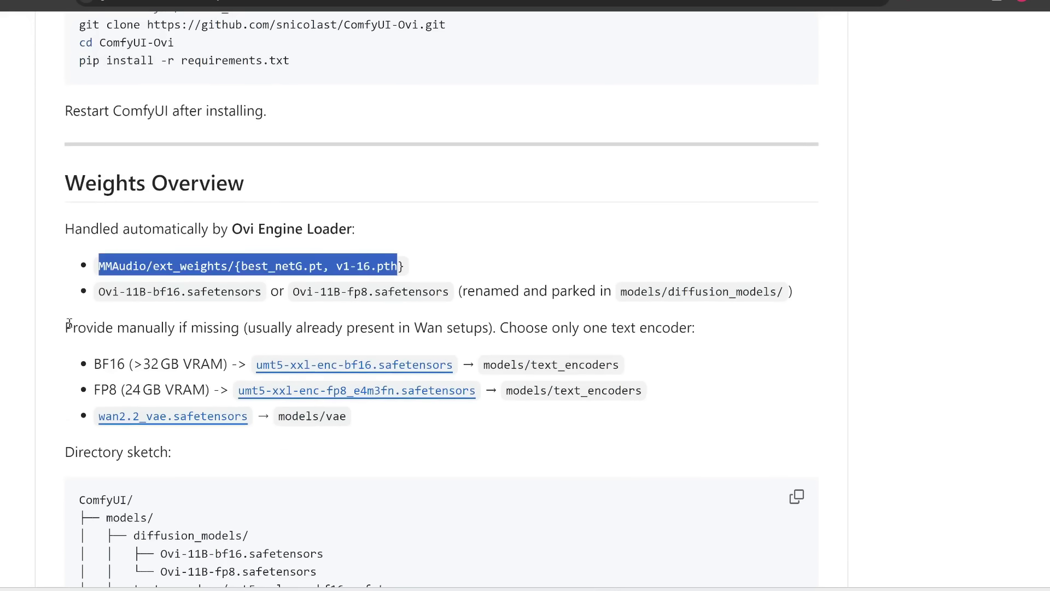
{"action": "left_click_drag", "start_coordinate": [98, 291], "coordinate": [449, 289]}
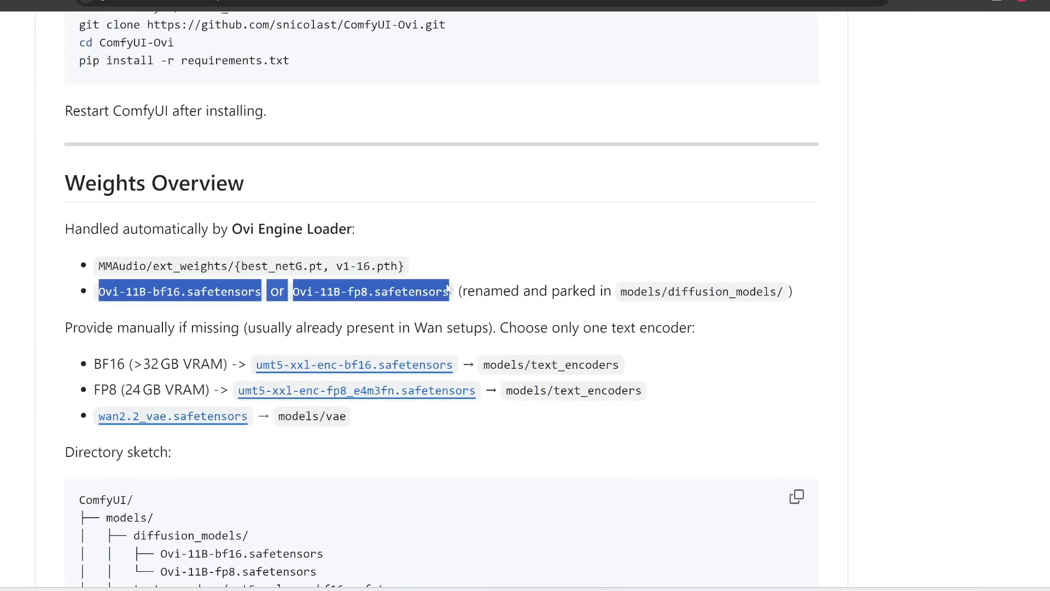
{"action": "left_click_drag", "start_coordinate": [122, 228], "coordinate": [213, 229]}
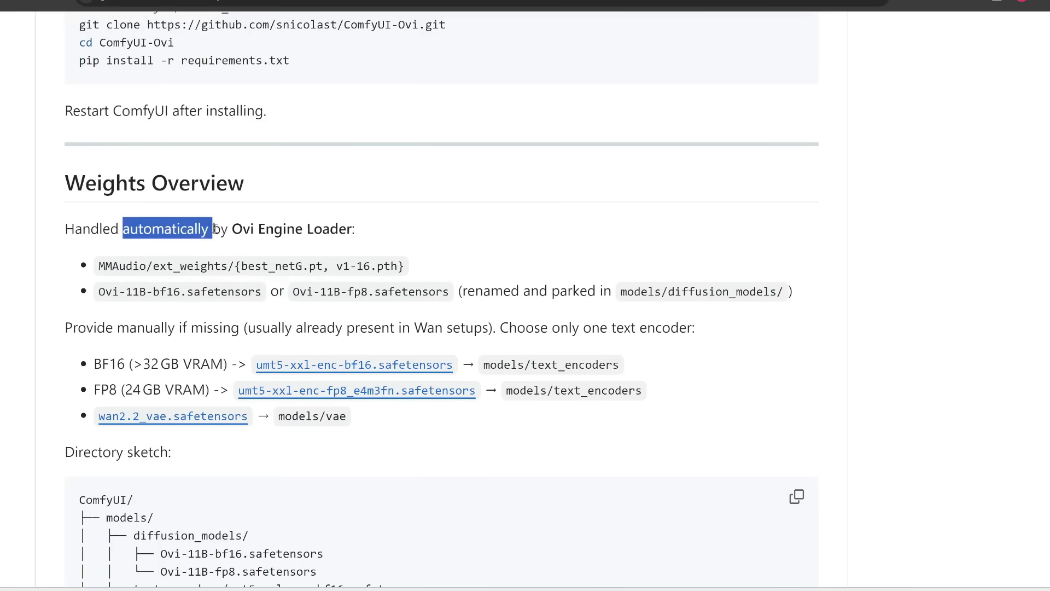
{"action": "left_click", "coordinate": [377, 433]}
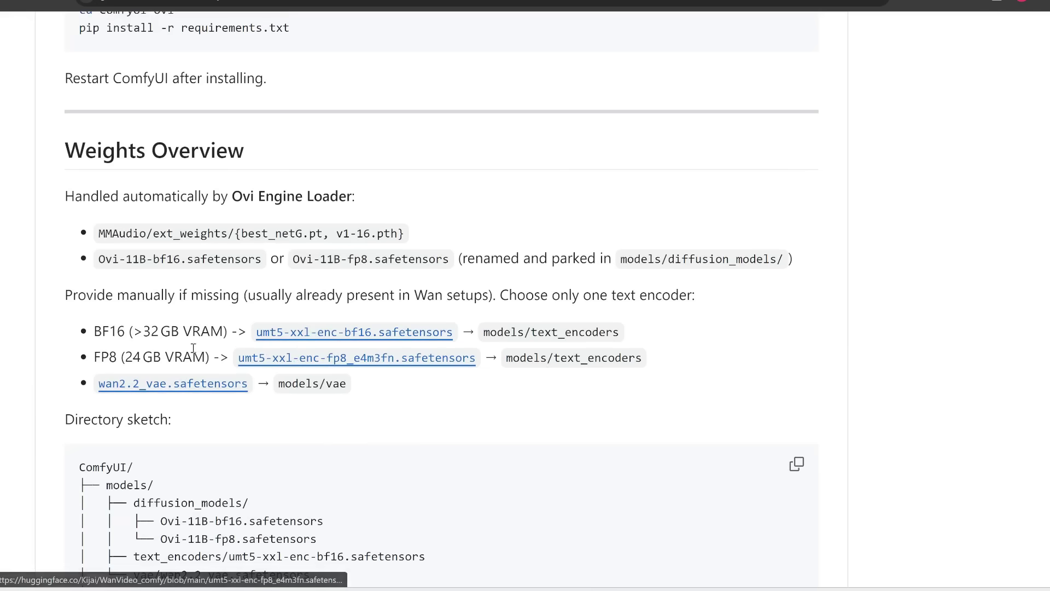
{"action": "left_click_drag", "start_coordinate": [94, 357], "coordinate": [215, 359]}
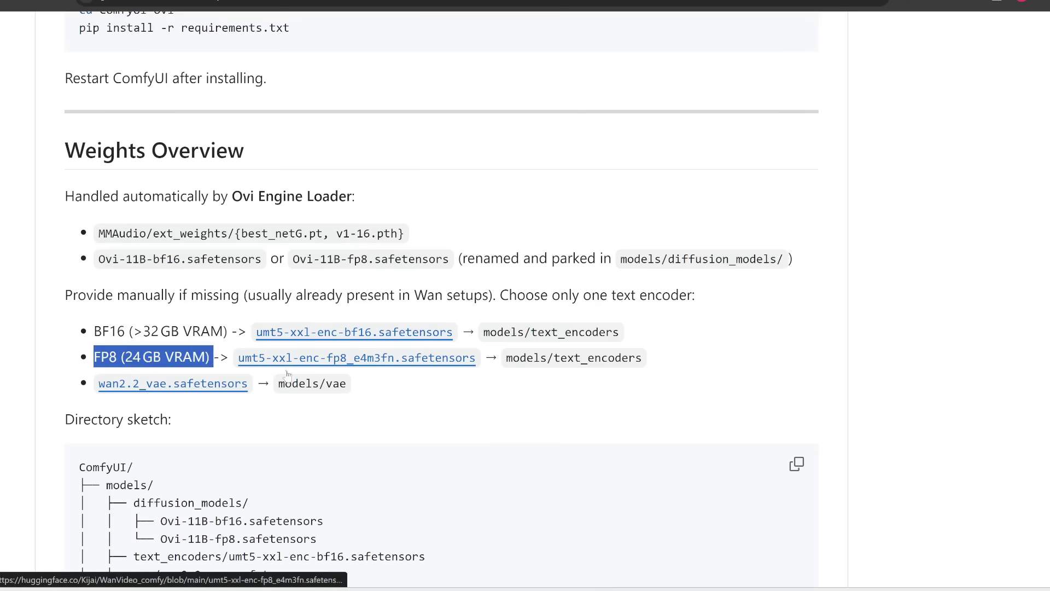
Step: Download the 6.73 GB FP8 text encoder into ComfyUI\models\text_encoders
{"action": "left_click", "coordinate": [343, 361]}
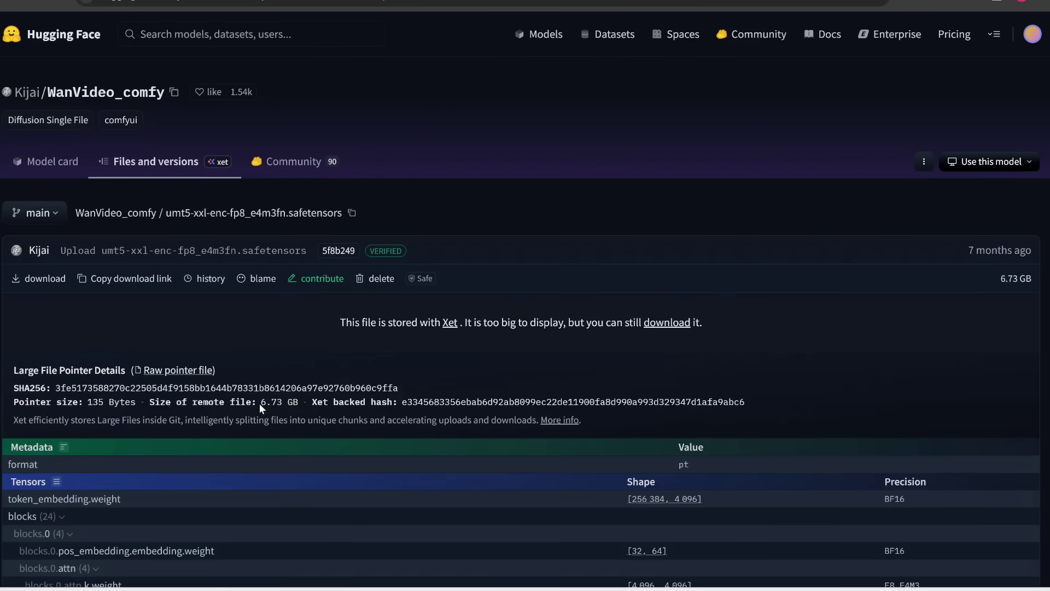
{"action": "left_click_drag", "start_coordinate": [260, 402], "coordinate": [298, 403]}
{"action": "left_click", "coordinate": [43, 280]}
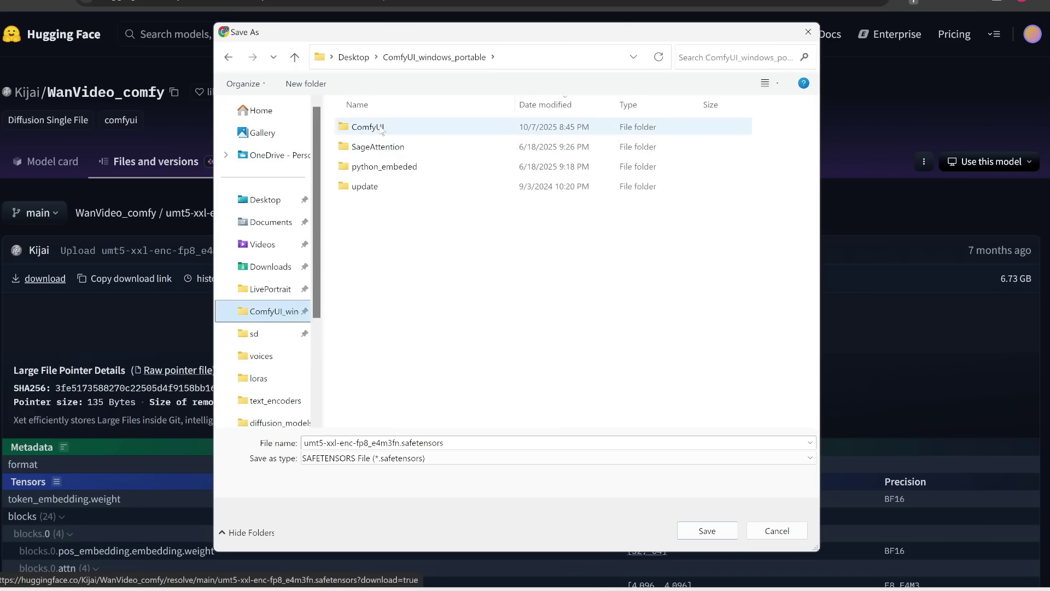
{"action": "double_click", "coordinate": [381, 129]}
{"action": "left_click", "coordinate": [376, 267]}
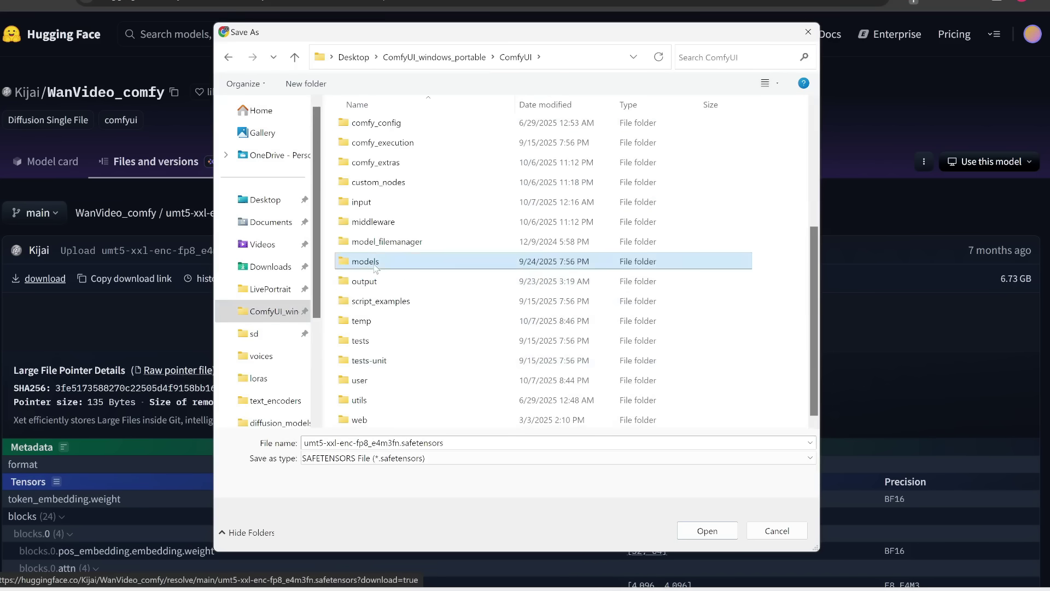
{"action": "double_click", "coordinate": [376, 262]}
{"action": "double_click", "coordinate": [377, 339]}
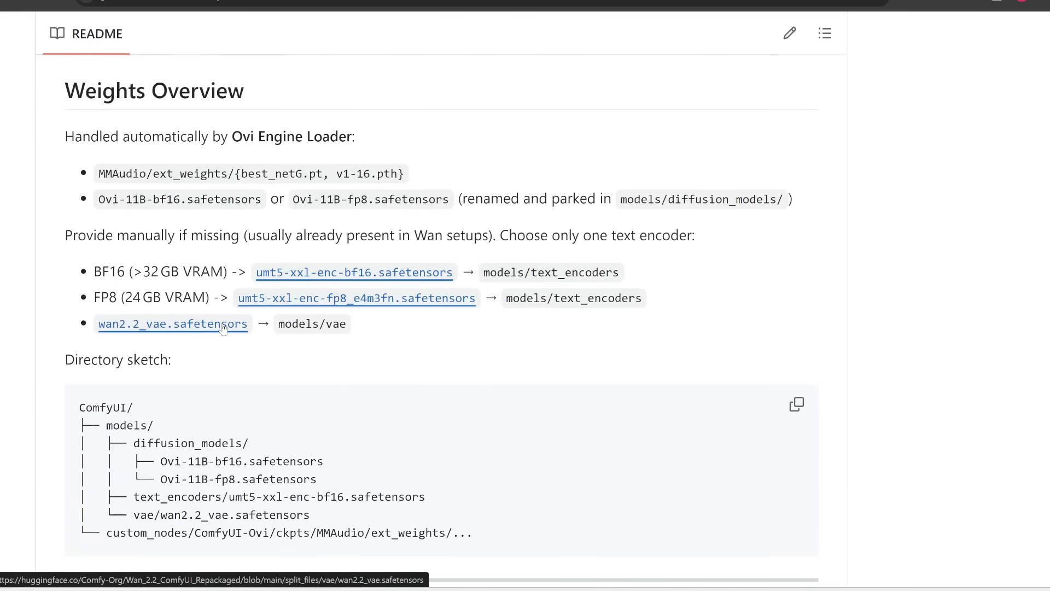
Step: Download the 1.41 GB wan2.2_vae.safetensors, saving it under ComfyUI\models
{"action": "left_click", "coordinate": [223, 328]}
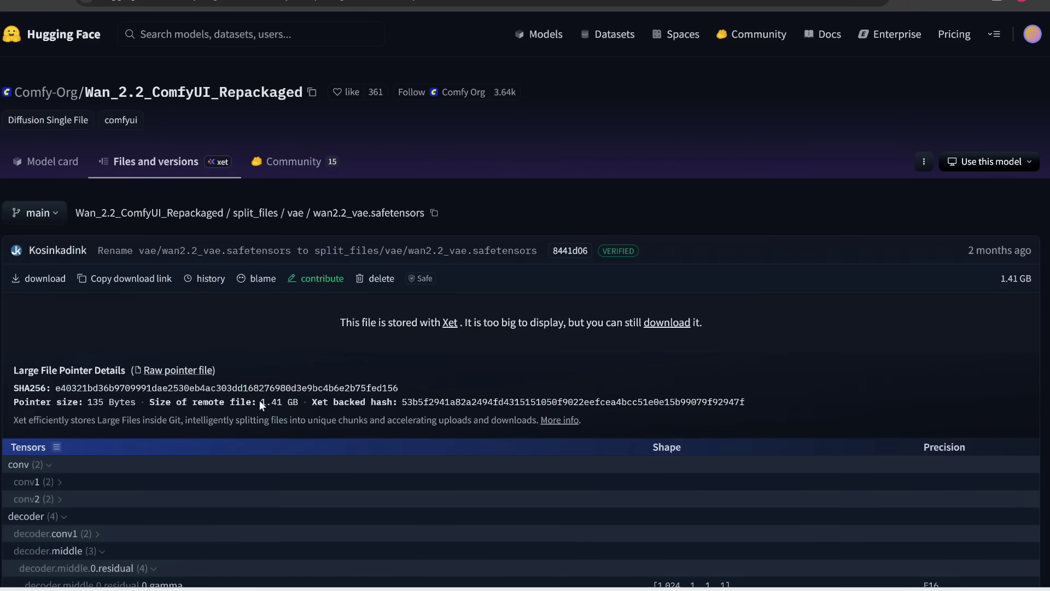
{"action": "left_click_drag", "start_coordinate": [261, 403], "coordinate": [298, 402]}
{"action": "left_click", "coordinate": [41, 280]}
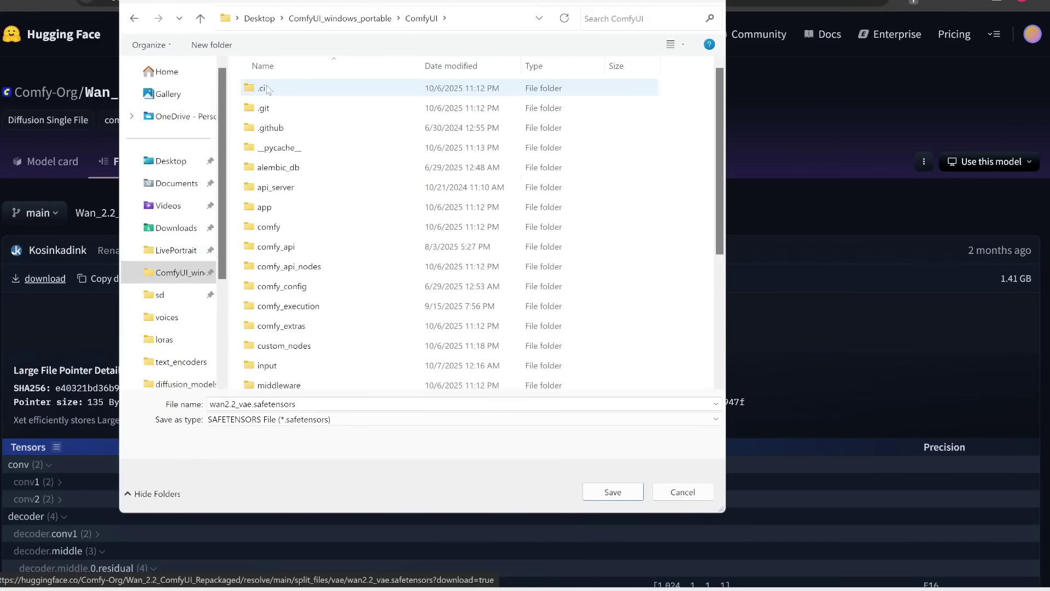
{"action": "scroll", "coordinate": [274, 219], "scroll_direction": "down", "scroll_amount": 2}
{"action": "double_click", "coordinate": [282, 323]}
{"action": "scroll", "coordinate": [282, 328], "scroll_direction": "down", "scroll_amount": 3}
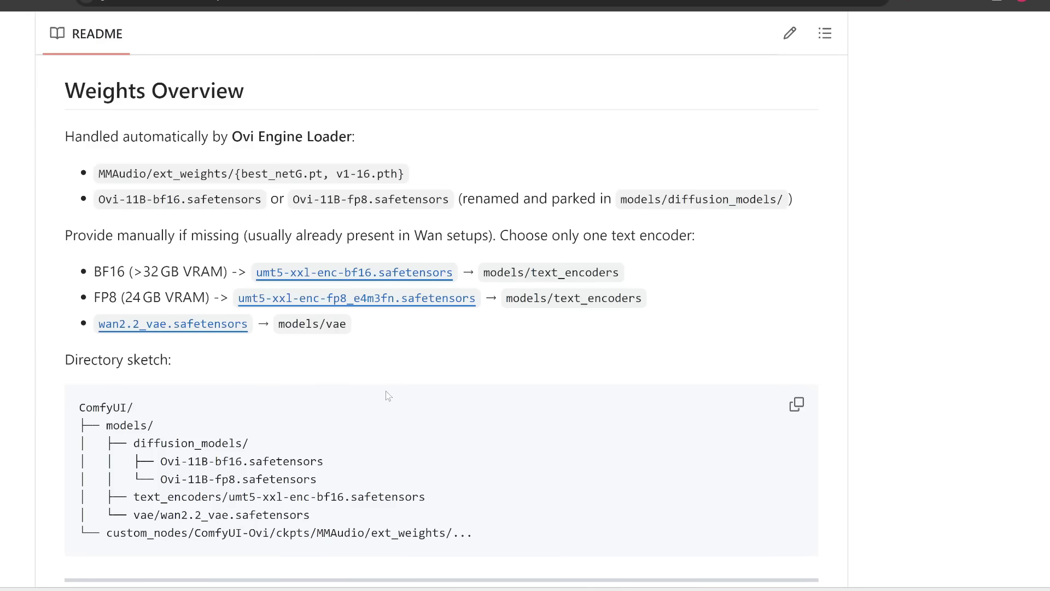
Step: Browse to ComfyUI\custom_nodes\ComfyUI-Ovi\workflow_example and drag ComfyUI-OVI-workflow-example.json onto the canvas
{"action": "scroll", "coordinate": [386, 391], "scroll_direction": "down", "scroll_amount": 1}
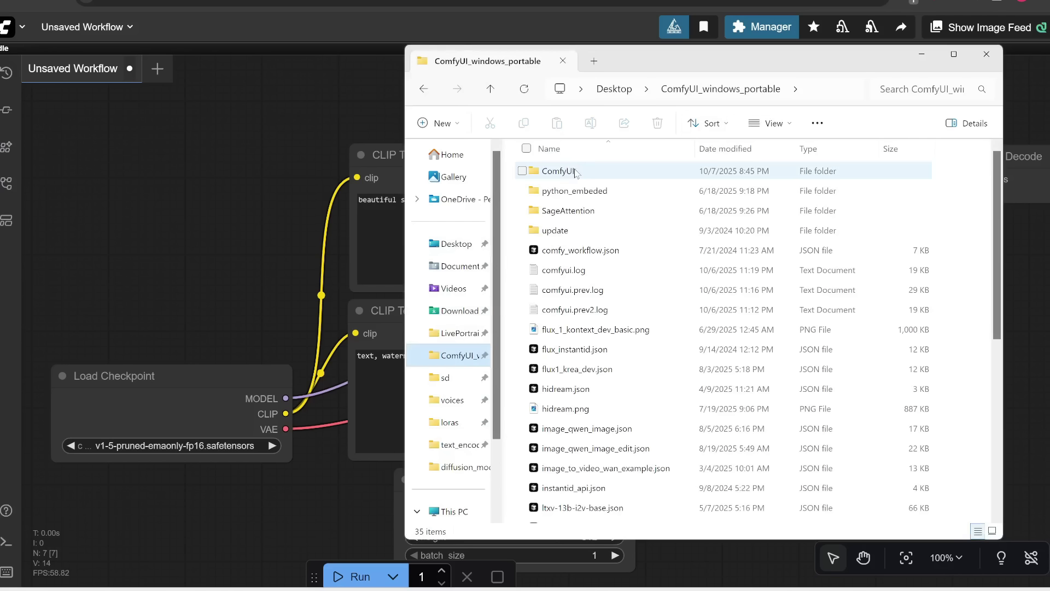
{"action": "double_click", "coordinate": [576, 173]}
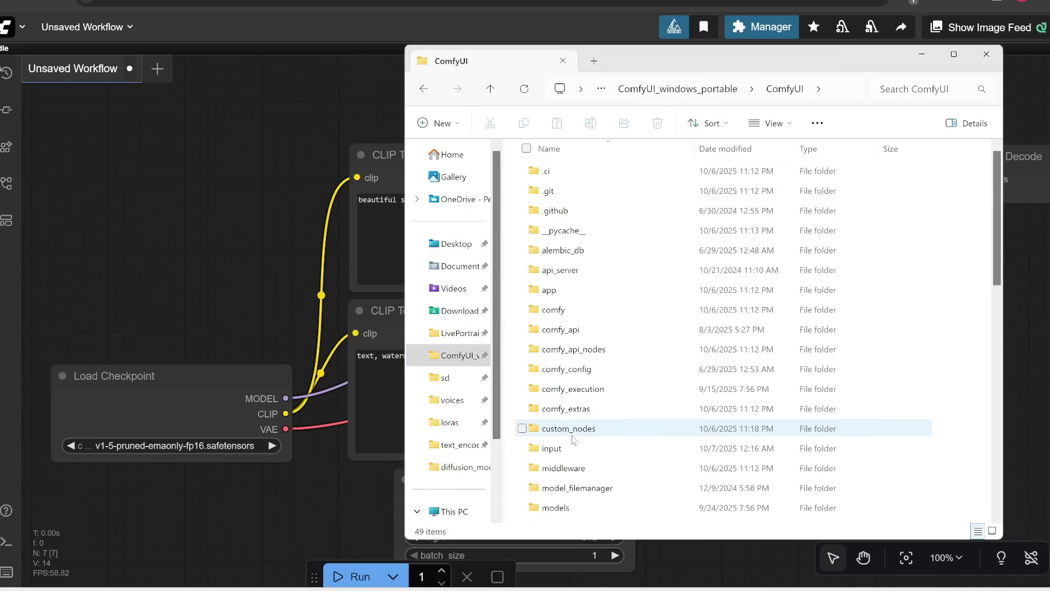
{"action": "double_click", "coordinate": [573, 432]}
{"action": "left_click", "coordinate": [562, 434]}
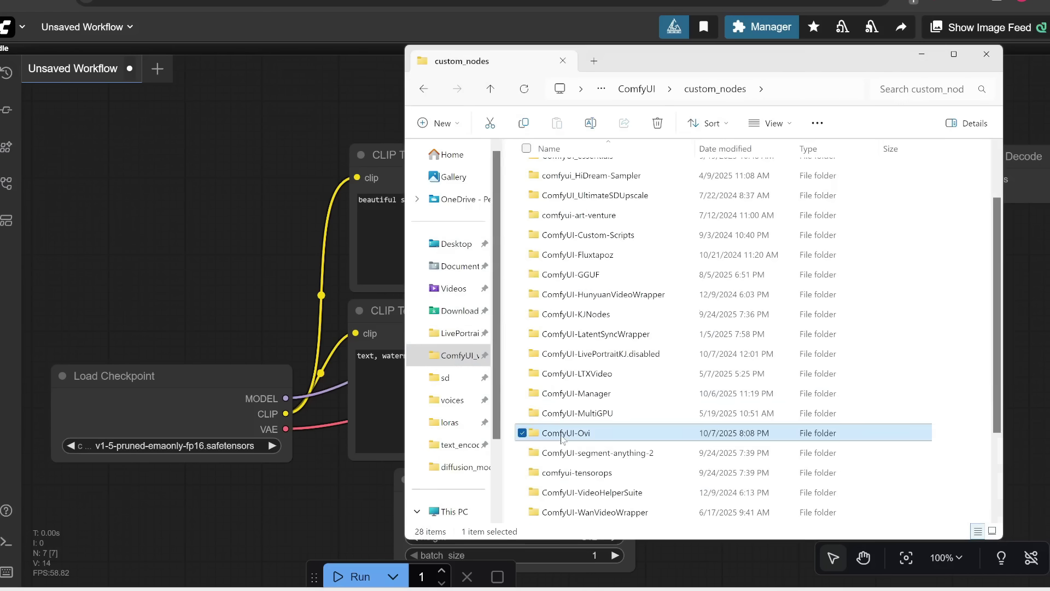
{"action": "double_click", "coordinate": [562, 435]}
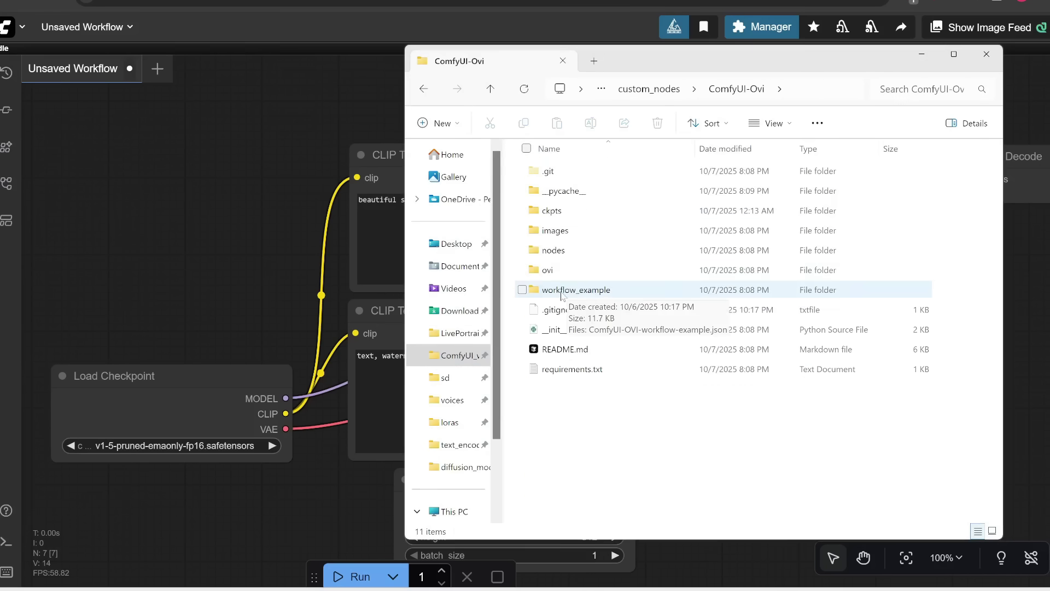
{"action": "double_click", "coordinate": [561, 291]}
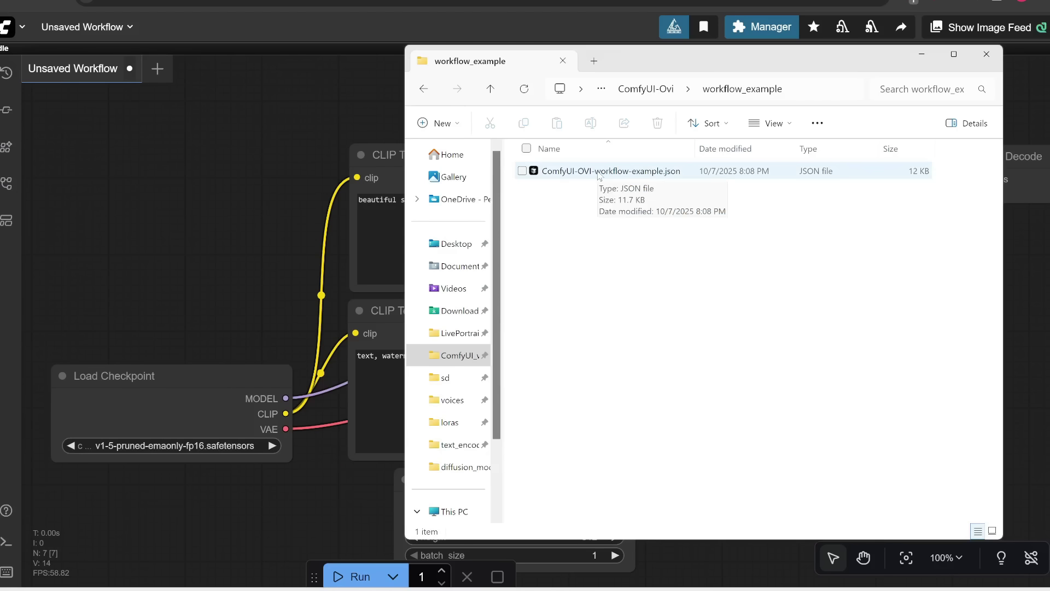
{"action": "left_click_drag", "start_coordinate": [599, 175], "coordinate": [268, 156]}
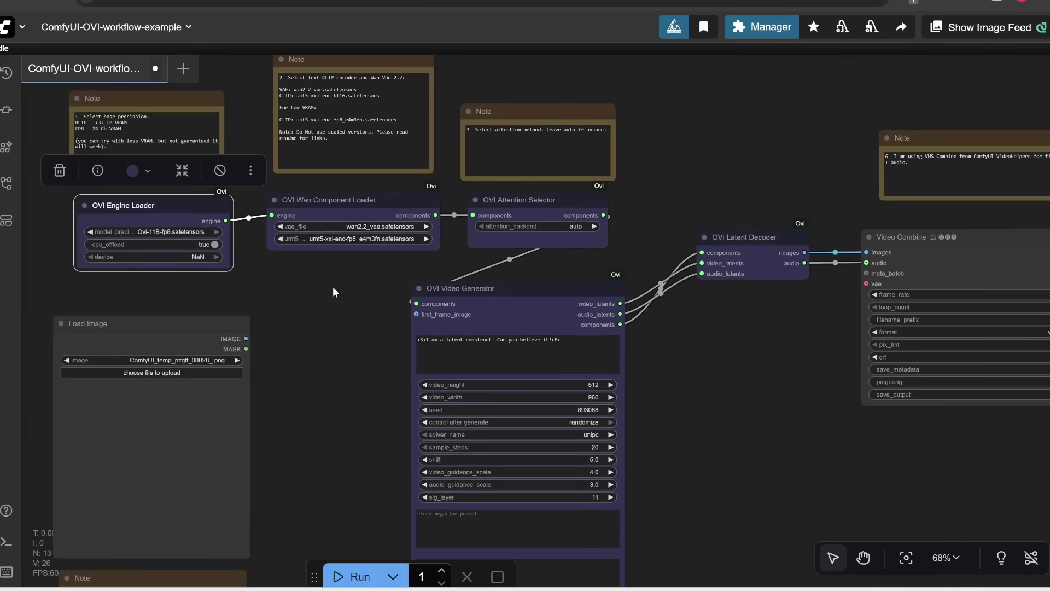
{"action": "scroll", "coordinate": [243, 278], "scroll_direction": "left", "scroll_amount": 5}
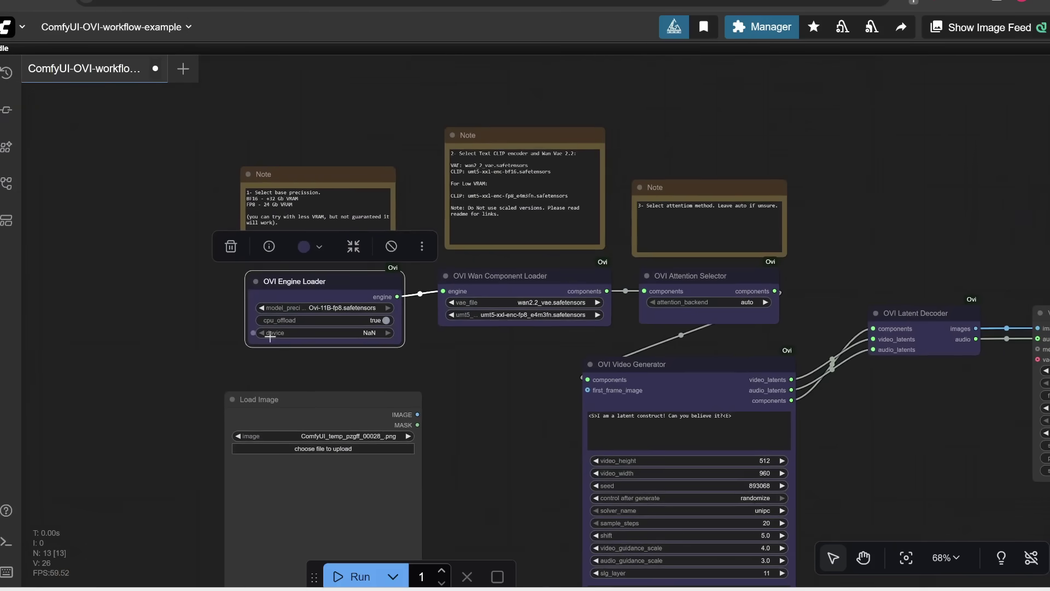
{"action": "scroll", "coordinate": [276, 345], "scroll_direction": "up", "scroll_amount": 5}
{"action": "scroll", "coordinate": [276, 345], "scroll_direction": "down", "scroll_amount": 1}
{"action": "scroll", "coordinate": [276, 345], "scroll_direction": "right", "scroll_amount": 2}
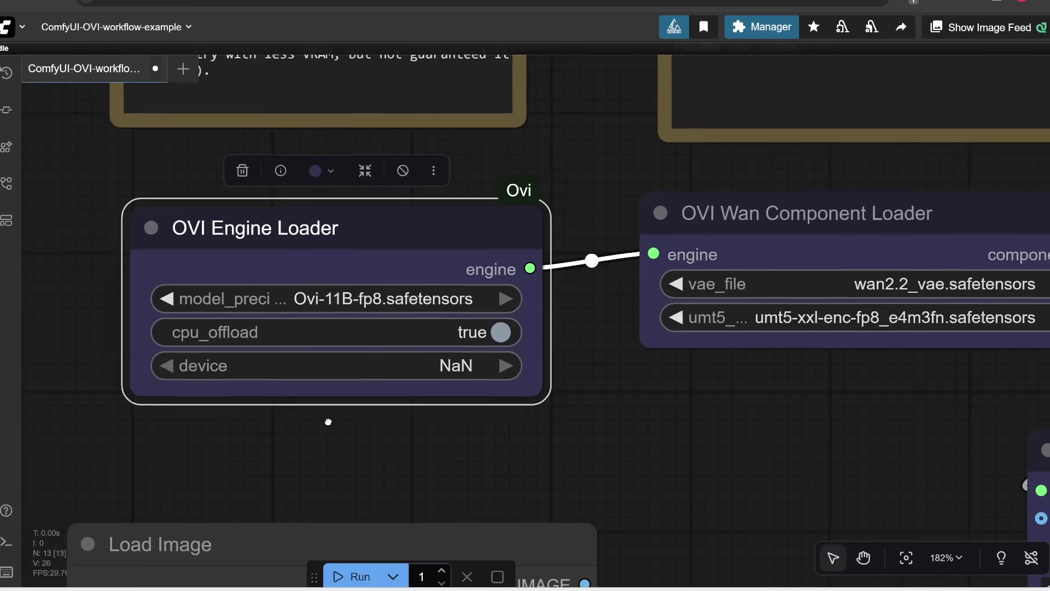
{"action": "left_click", "coordinate": [393, 301]}
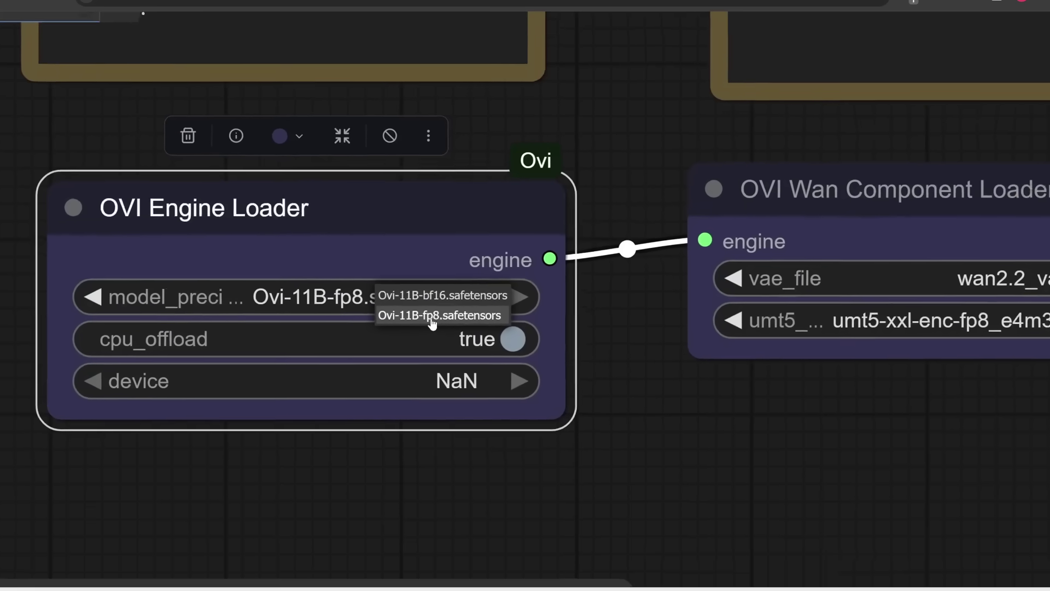
{"action": "left_click", "coordinate": [426, 314]}
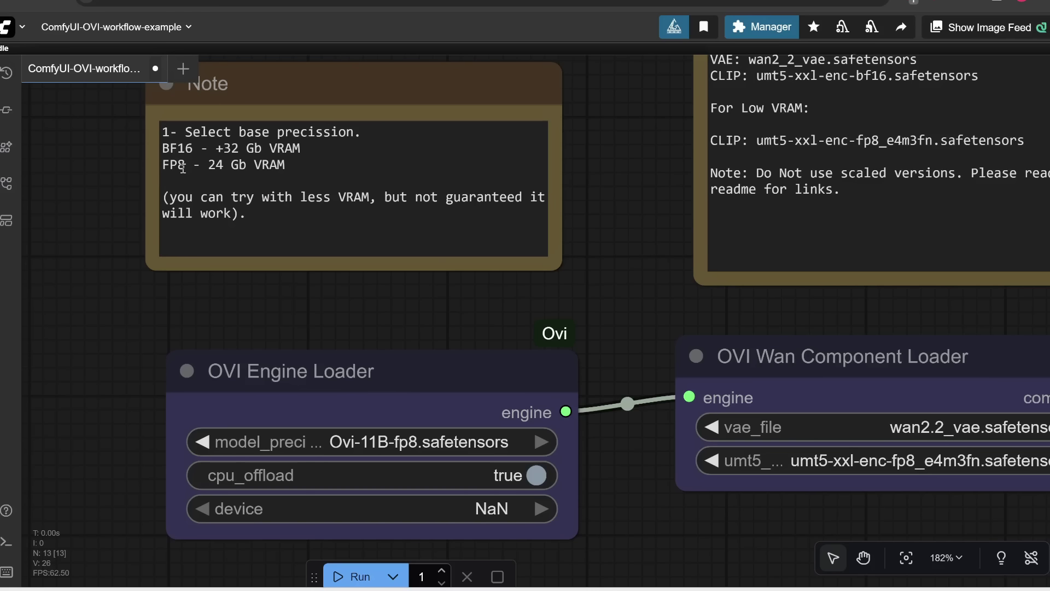
{"action": "left_click_drag", "start_coordinate": [215, 148], "coordinate": [293, 153]}
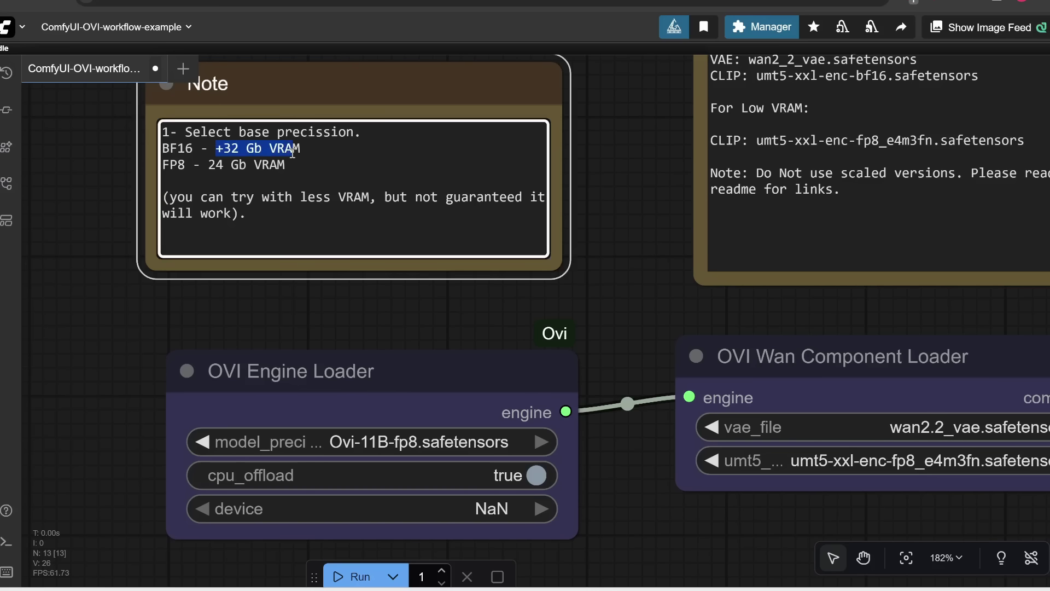
{"action": "left_click", "coordinate": [164, 151]}
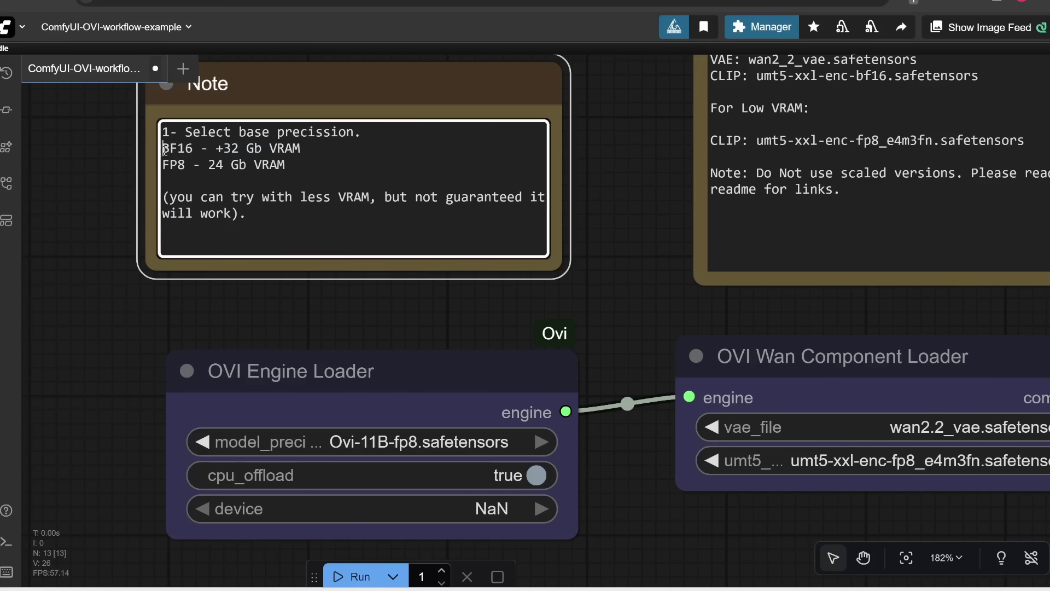
{"action": "left_click_drag", "start_coordinate": [164, 151], "coordinate": [191, 151]}
{"action": "scroll", "coordinate": [522, 366], "scroll_direction": "down", "scroll_amount": 3}
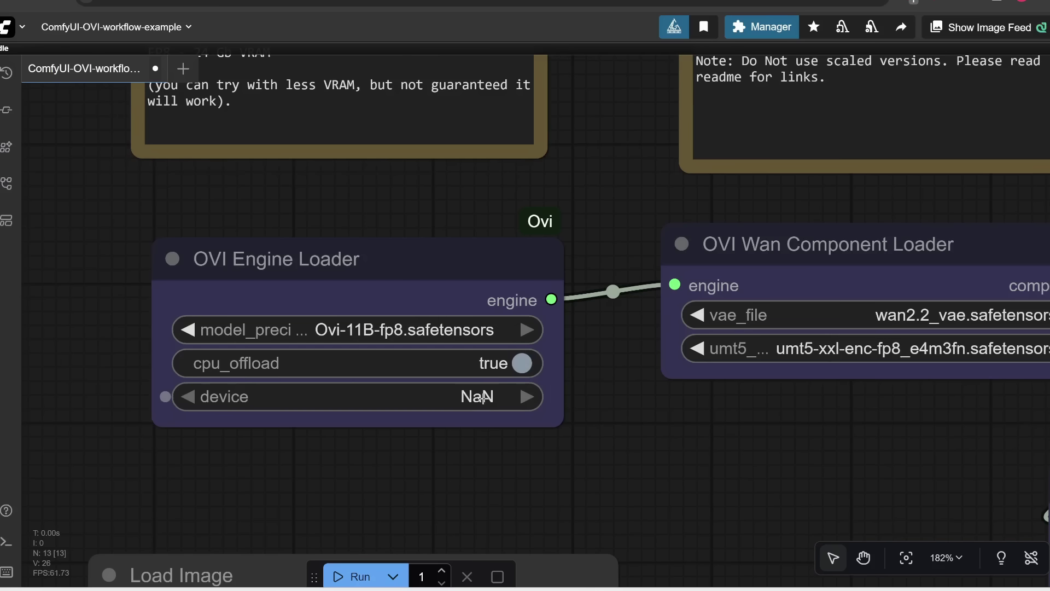
{"action": "left_click", "coordinate": [482, 398]}
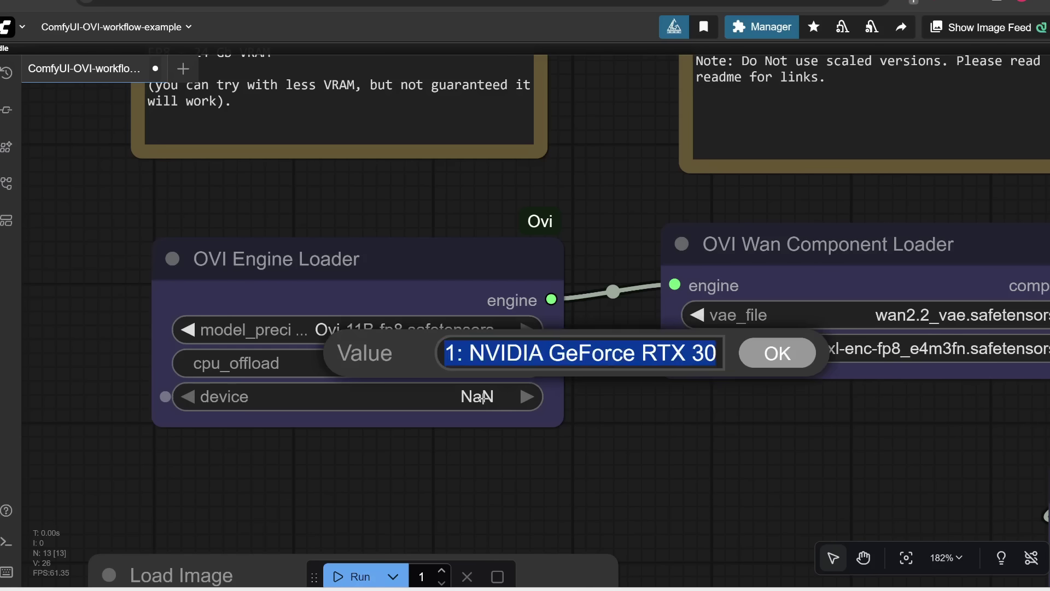
{"action": "type", "text": "0"}
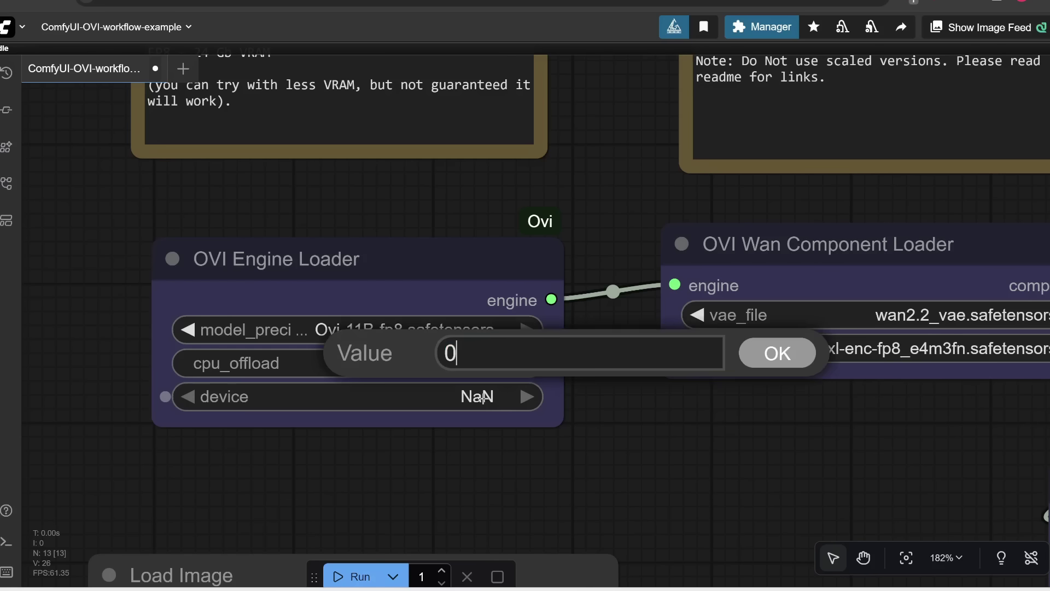
{"action": "left_click", "coordinate": [761, 358]}
Step: Pan to the Wan Component Loader and view the available vae_file options
{"action": "scroll", "coordinate": [759, 356], "scroll_direction": "right", "scroll_amount": 3}
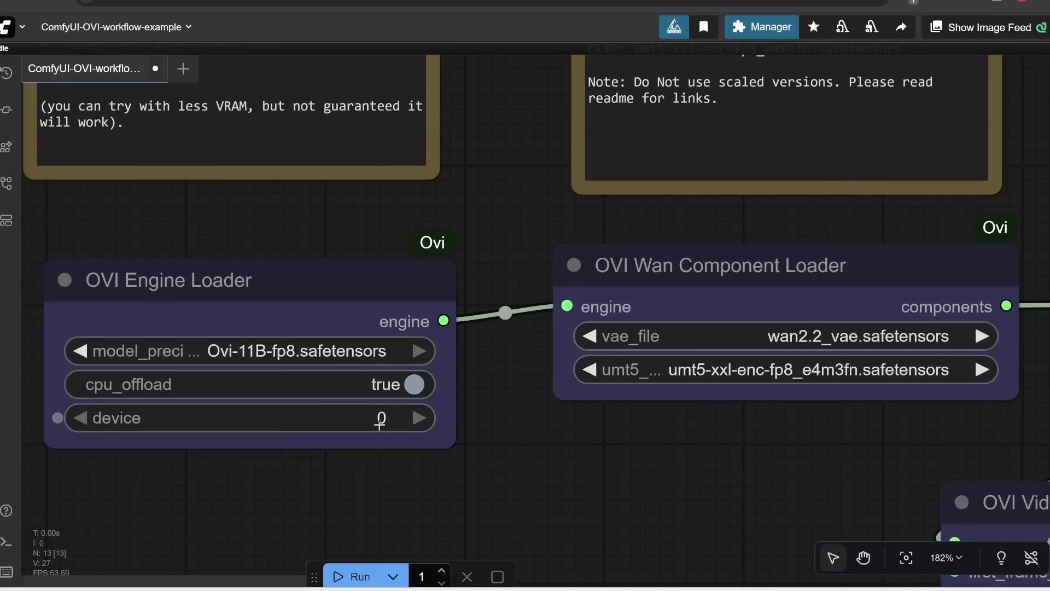
{"action": "scroll", "coordinate": [659, 406], "scroll_direction": "right", "scroll_amount": 5}
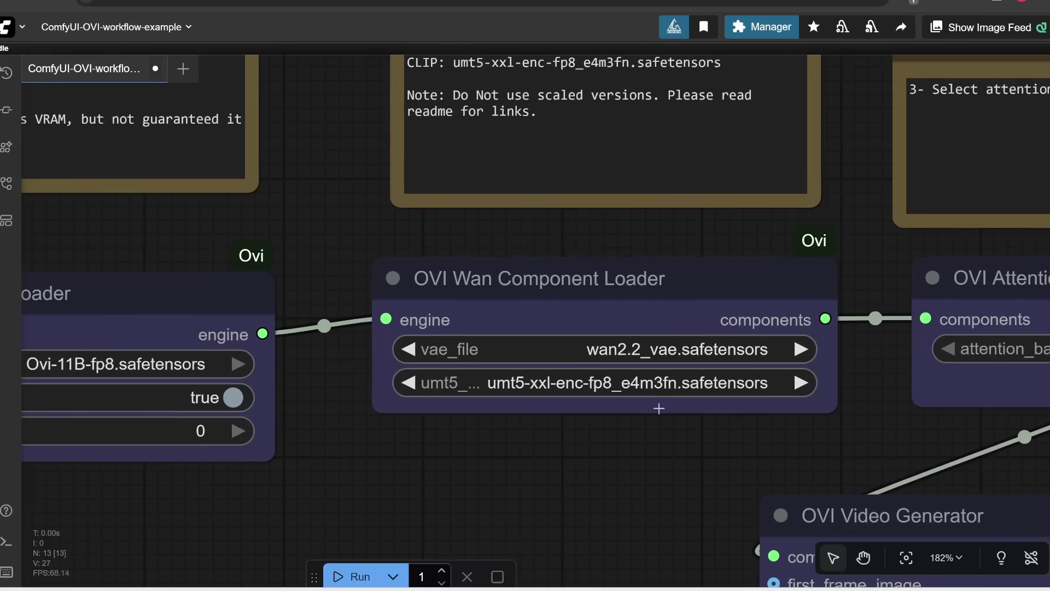
{"action": "left_click_drag", "start_coordinate": [653, 422], "coordinate": [597, 438]}
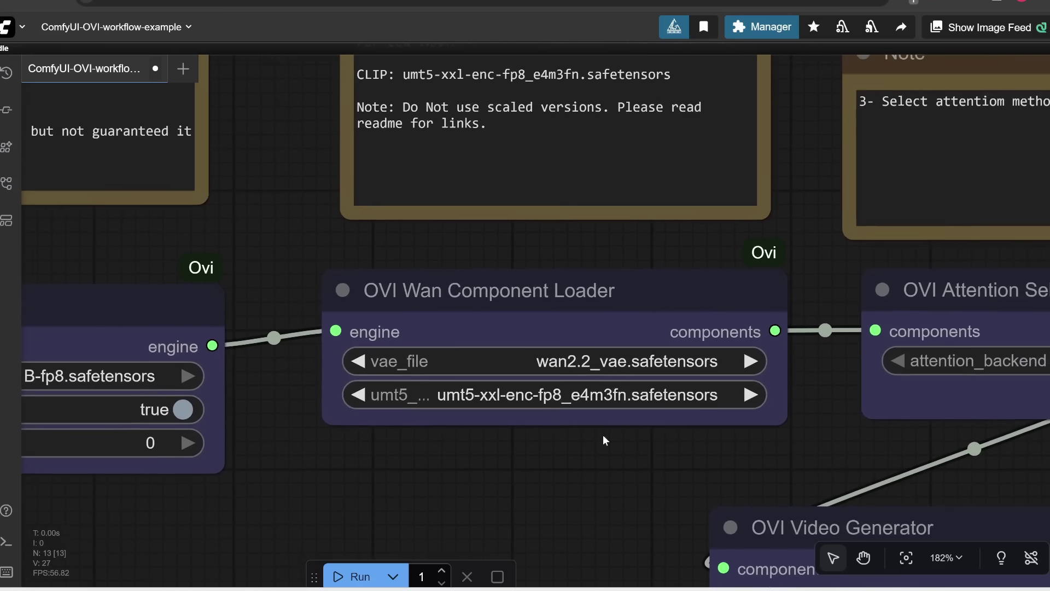
{"action": "left_click", "coordinate": [624, 362]}
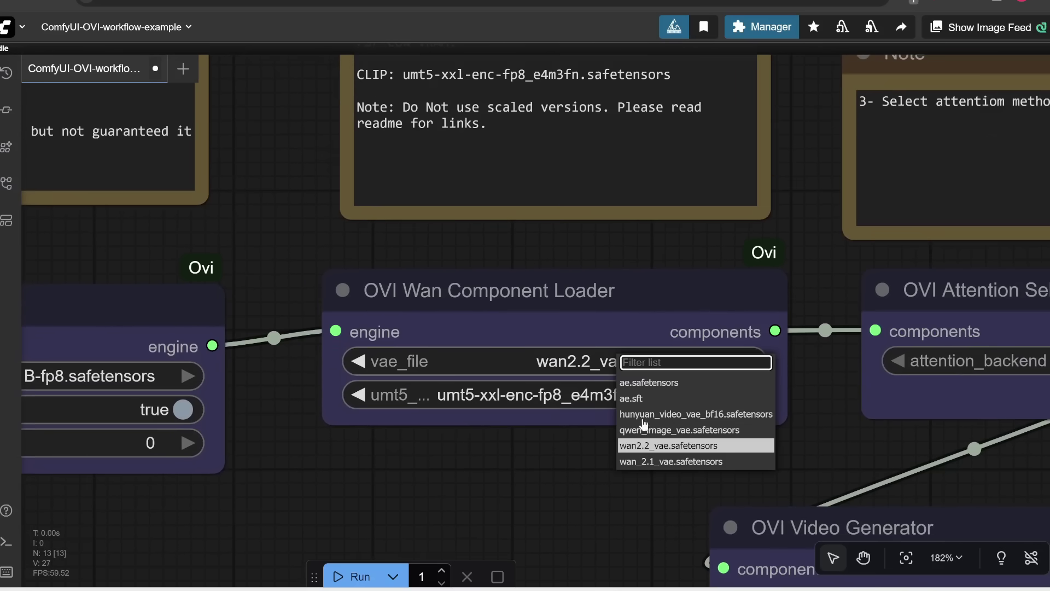
{"action": "left_click", "coordinate": [646, 446]}
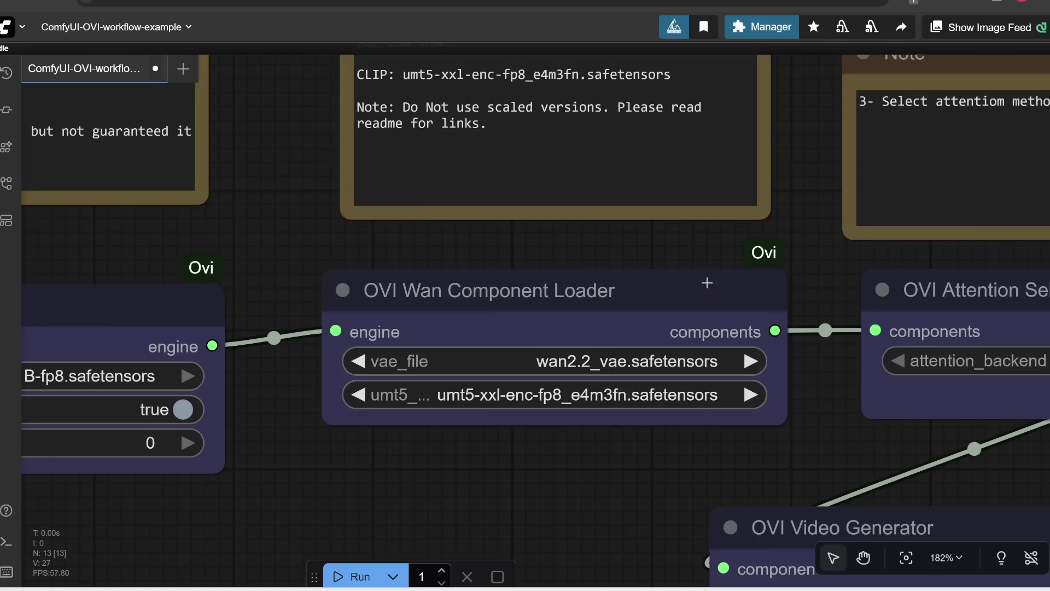
{"action": "scroll", "coordinate": [706, 283], "scroll_direction": "up", "scroll_amount": 5}
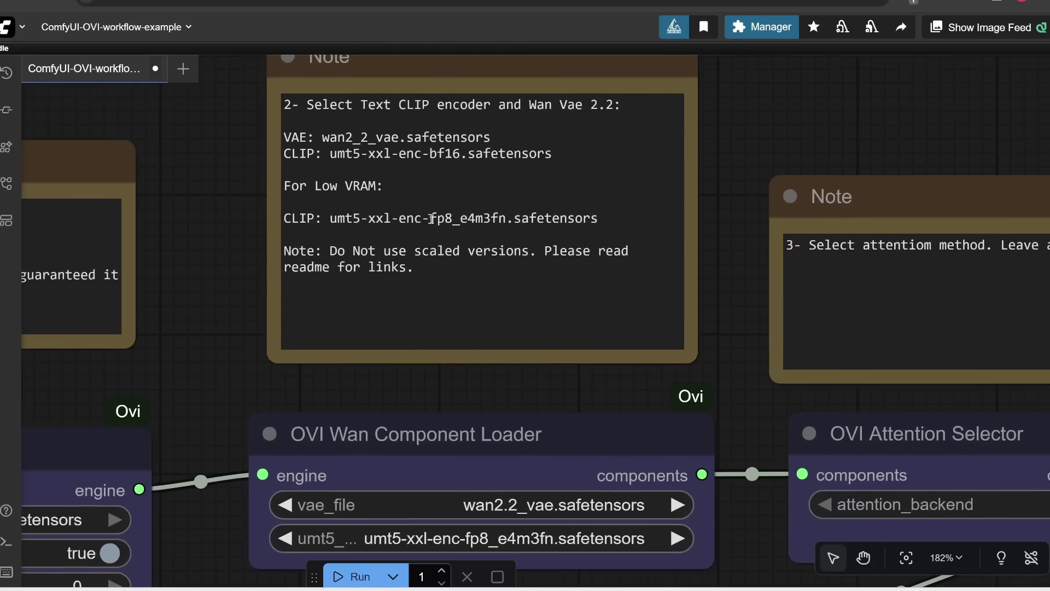
{"action": "left_click_drag", "start_coordinate": [431, 219], "coordinate": [451, 224]}
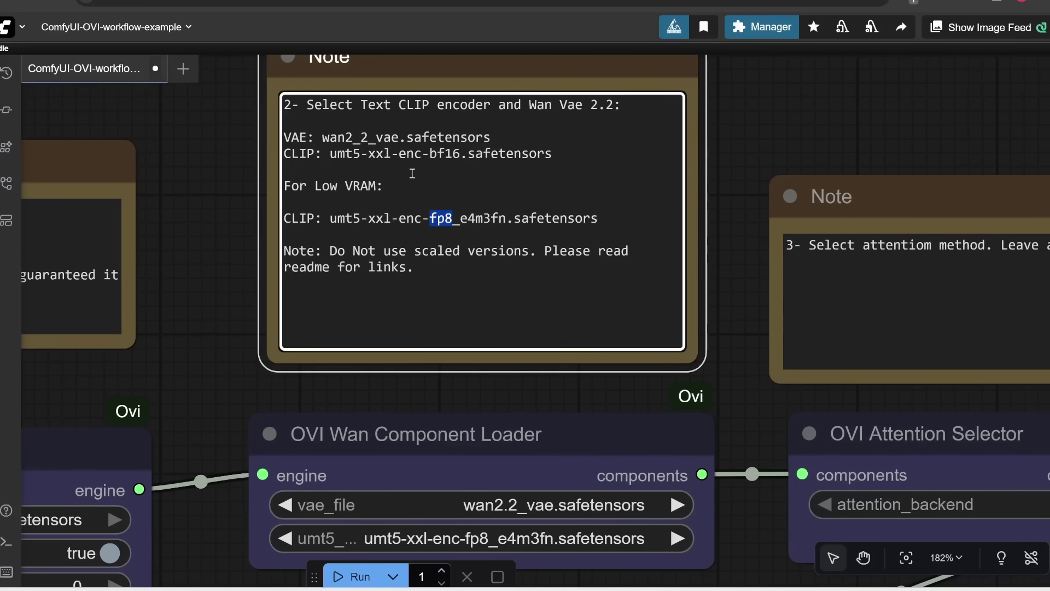
{"action": "left_click_drag", "start_coordinate": [430, 154], "coordinate": [461, 154]}
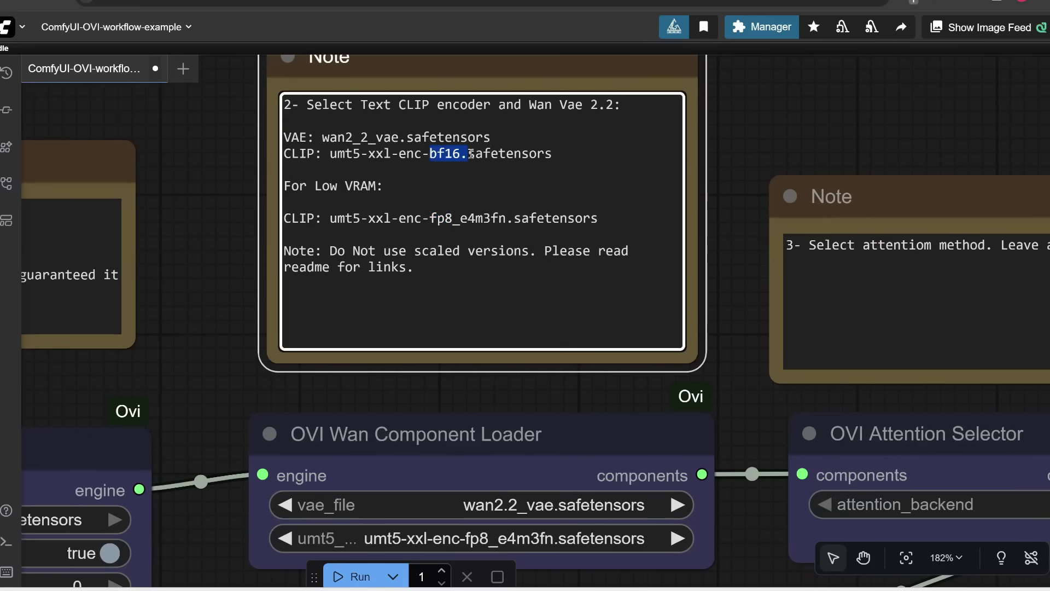
{"action": "scroll", "coordinate": [848, 341], "scroll_direction": "right", "scroll_amount": 5}
{"action": "scroll", "coordinate": [849, 340], "scroll_direction": "down", "scroll_amount": 2}
{"action": "scroll", "coordinate": [796, 338], "scroll_direction": "right", "scroll_amount": 3}
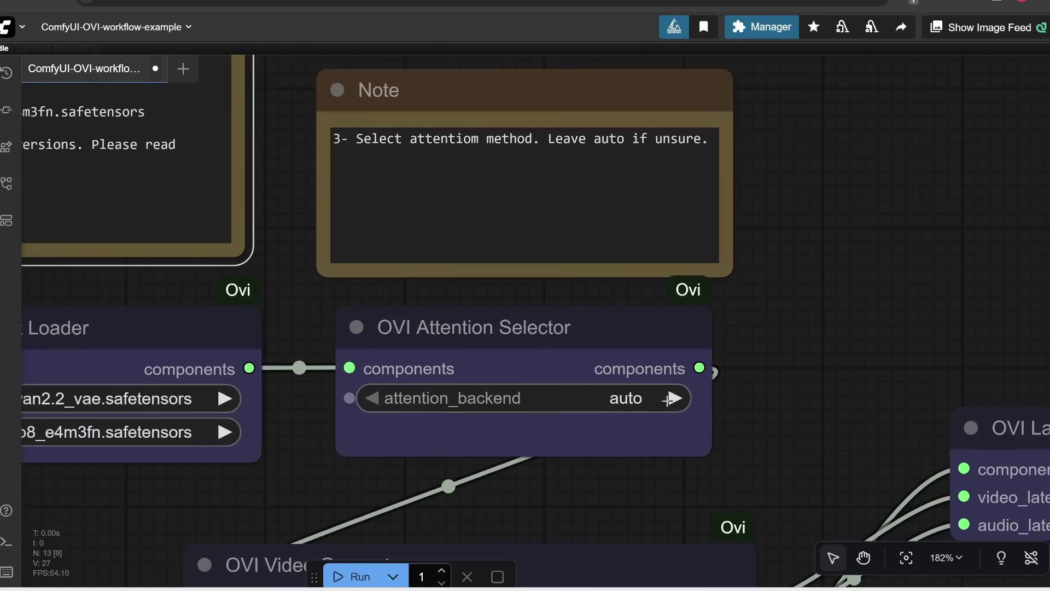
{"action": "left_click", "coordinate": [641, 403]}
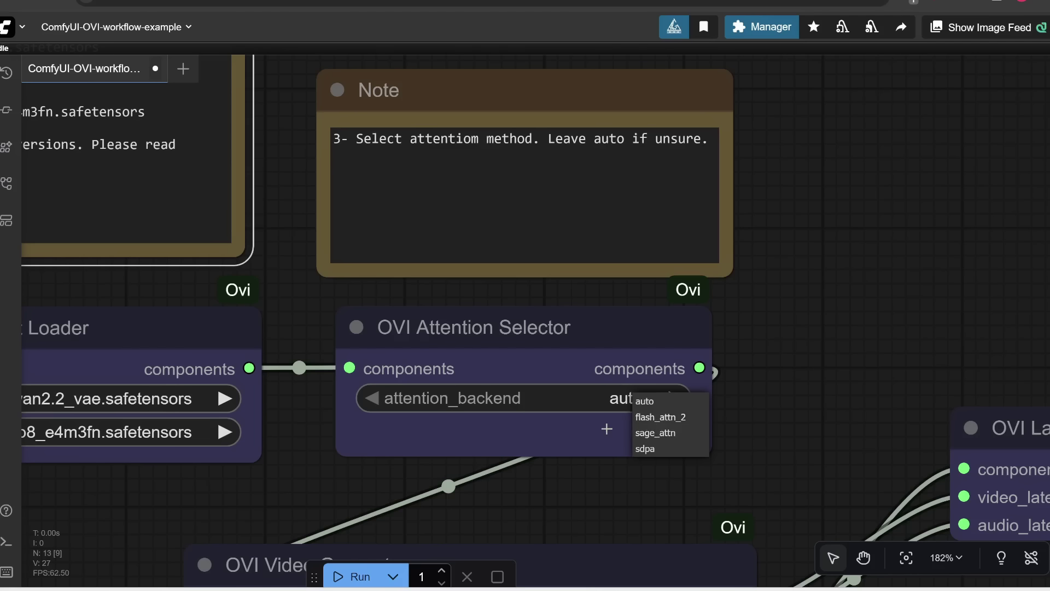
{"action": "left_click", "coordinate": [492, 432]}
{"action": "scroll", "coordinate": [606, 428], "scroll_direction": "down", "scroll_amount": 2}
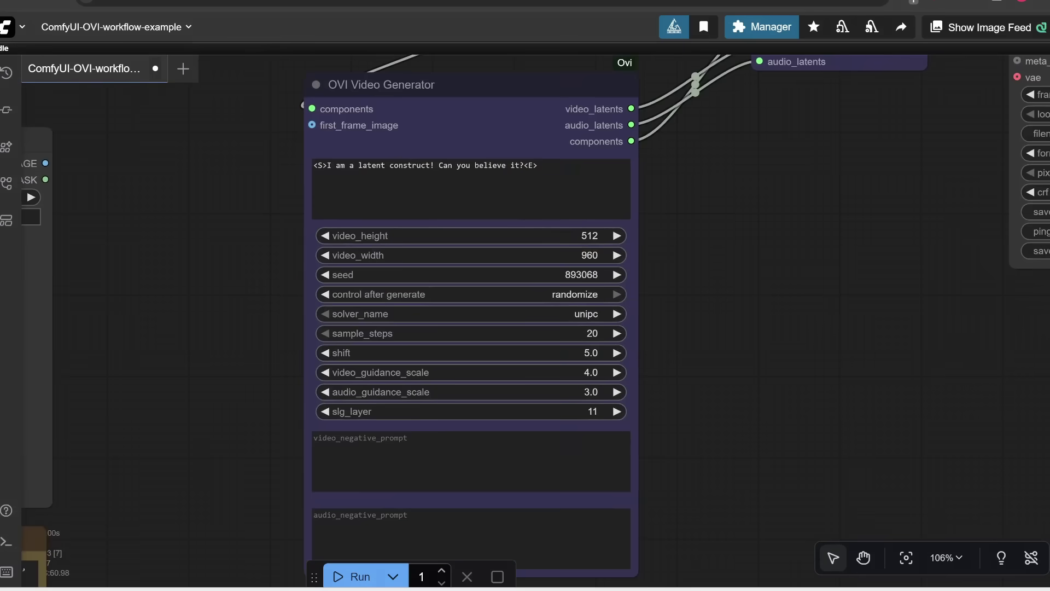
{"action": "left_click", "coordinate": [552, 170]}
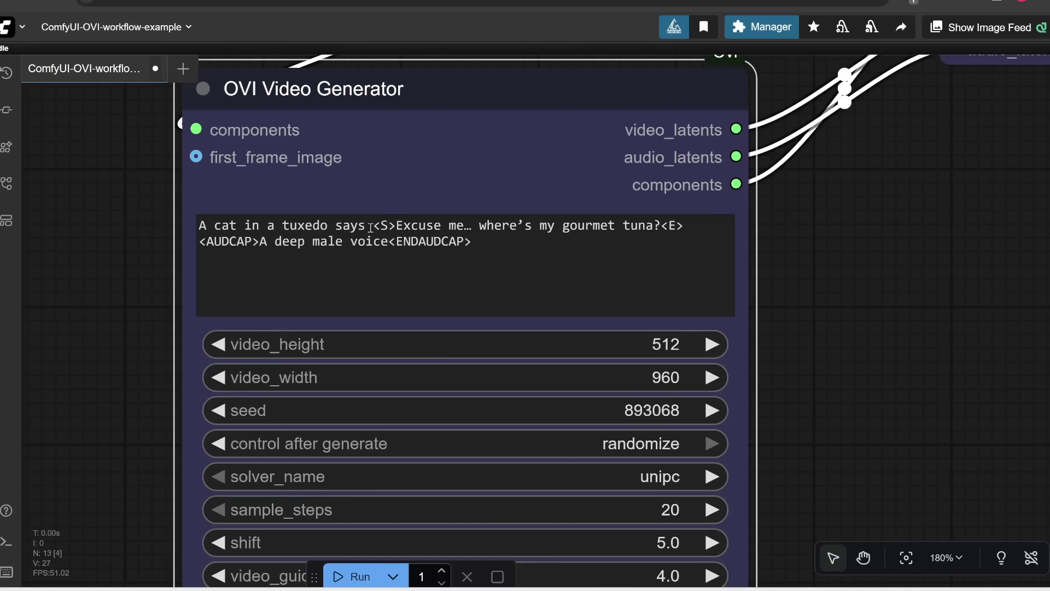
{"action": "left_click_drag", "start_coordinate": [371, 227], "coordinate": [199, 228]}
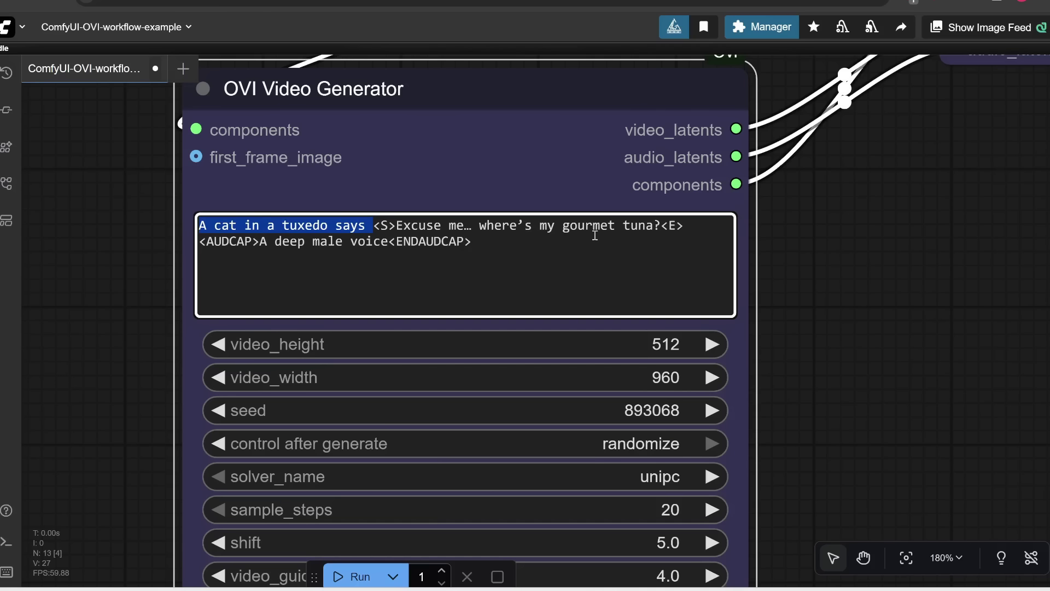
{"action": "left_click_drag", "start_coordinate": [594, 235], "coordinate": [698, 223]}
{"action": "left_click", "coordinate": [375, 224]}
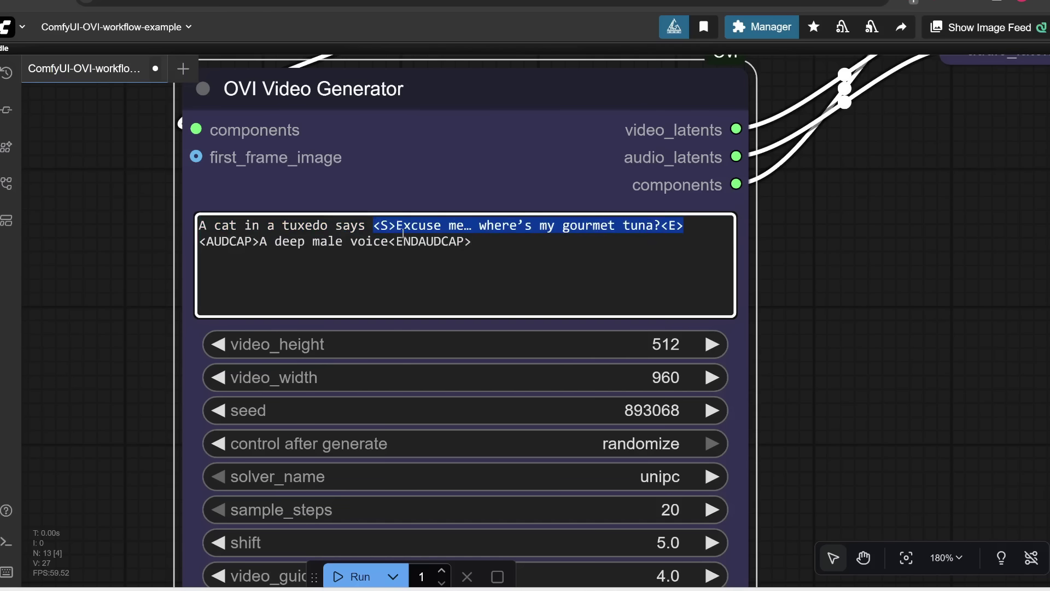
{"action": "left_click", "coordinate": [688, 227]}
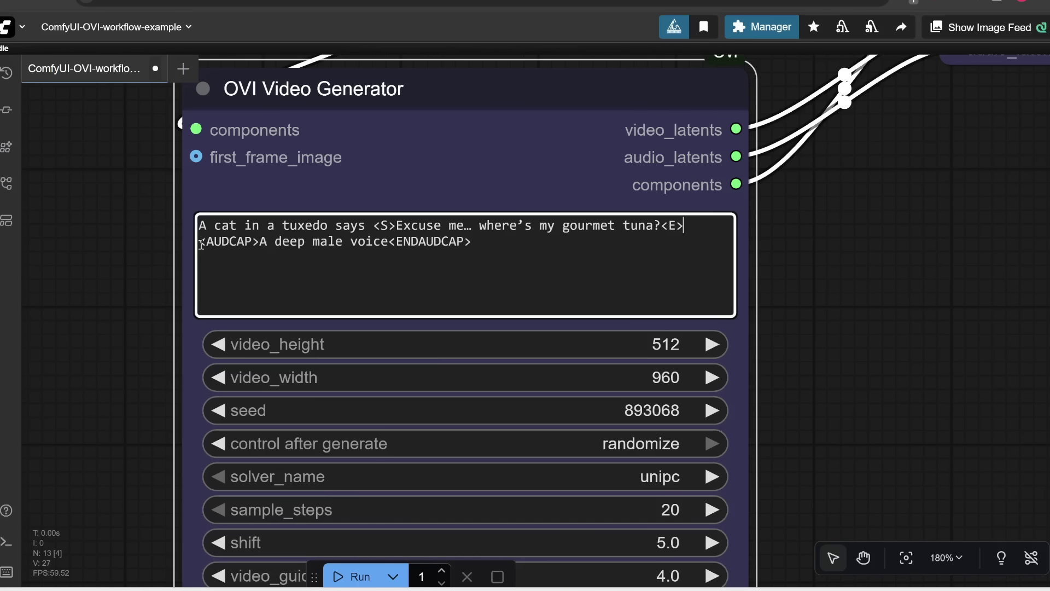
{"action": "triple_click", "coordinate": [298, 240]}
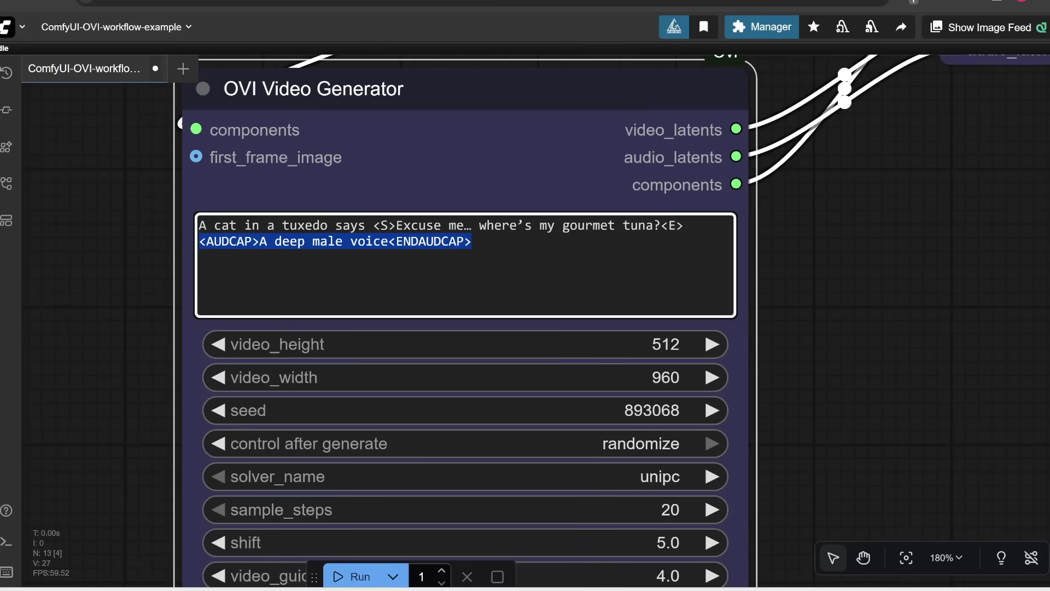
{"action": "scroll", "coordinate": [672, 231], "scroll_direction": "down", "scroll_amount": 3}
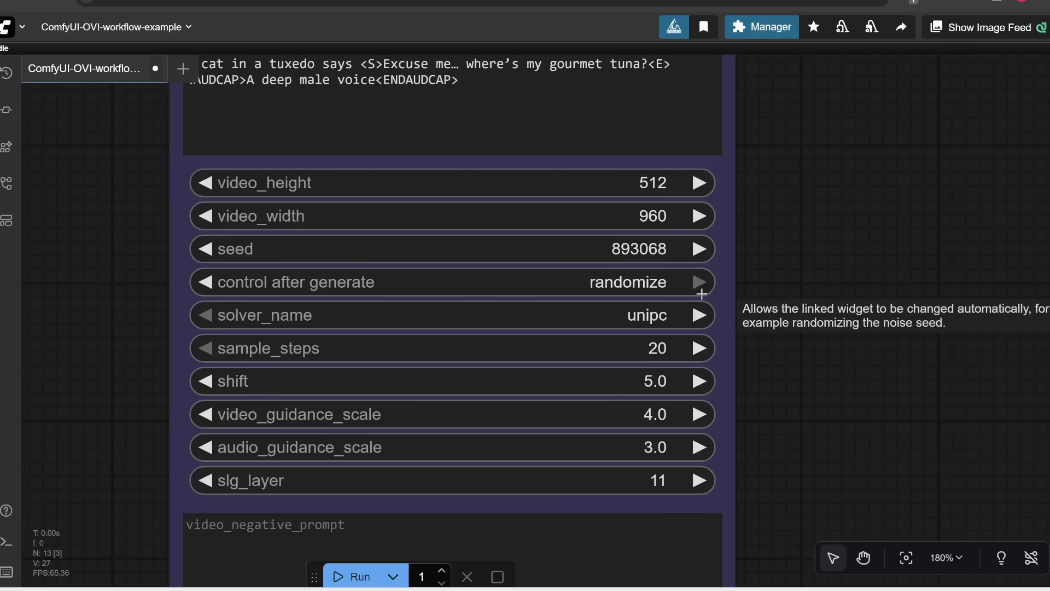
Step: Change the OVI Video Generator's solver_name from unipc to euler
{"action": "left_click", "coordinate": [626, 317]}
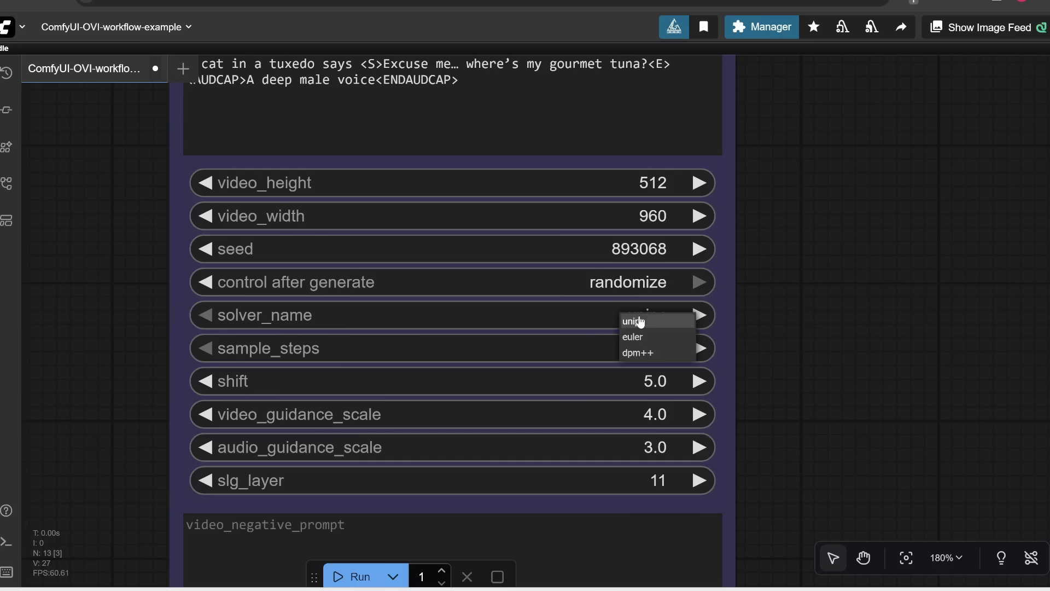
{"action": "left_click", "coordinate": [700, 315]}
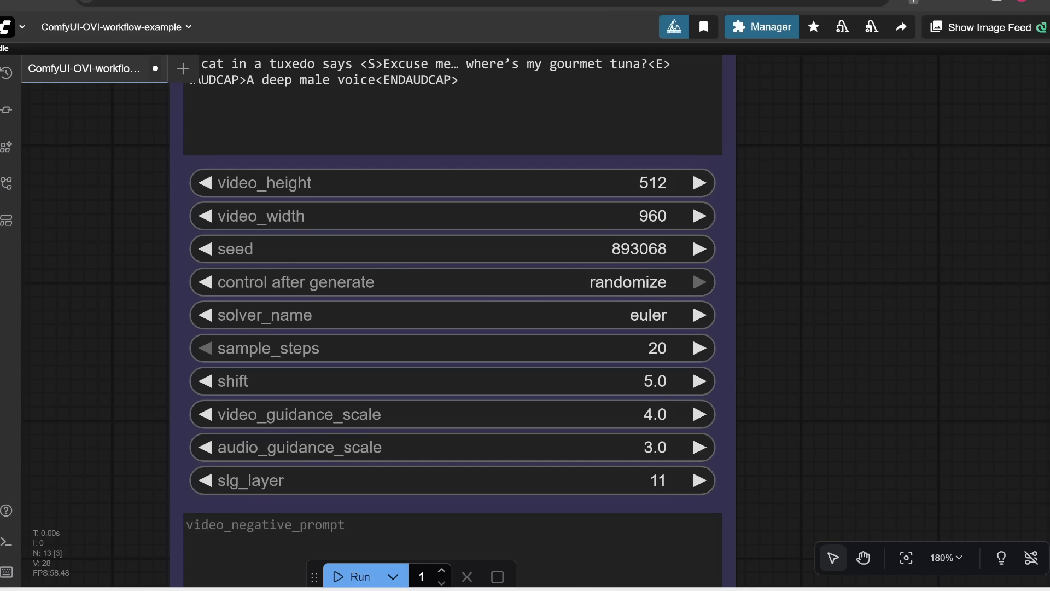
{"action": "left_click_drag", "start_coordinate": [818, 433], "coordinate": [819, 106]}
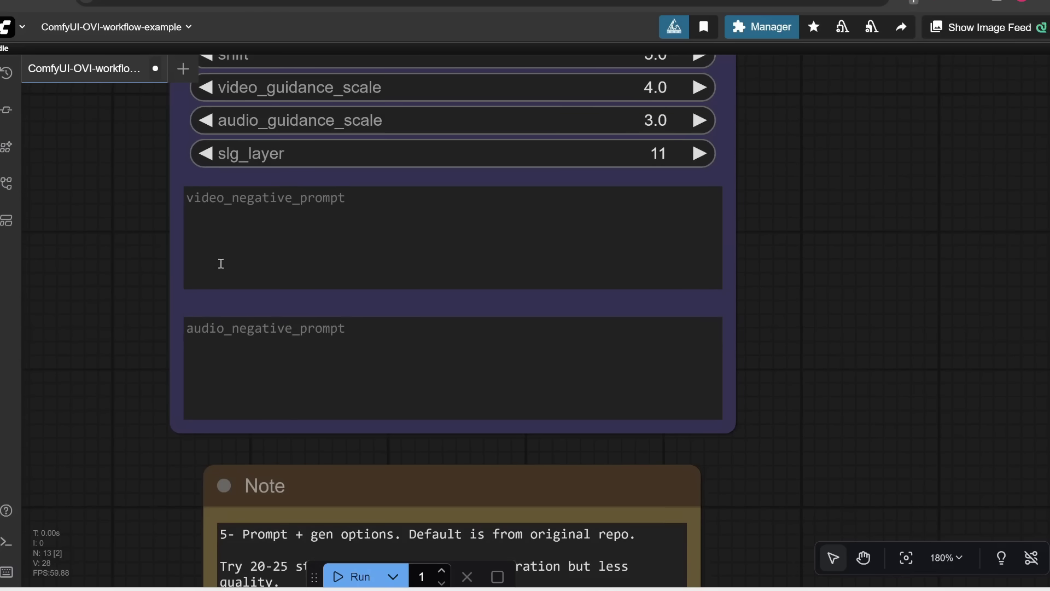
{"action": "scroll", "coordinate": [374, 363], "scroll_direction": "down", "scroll_amount": 5}
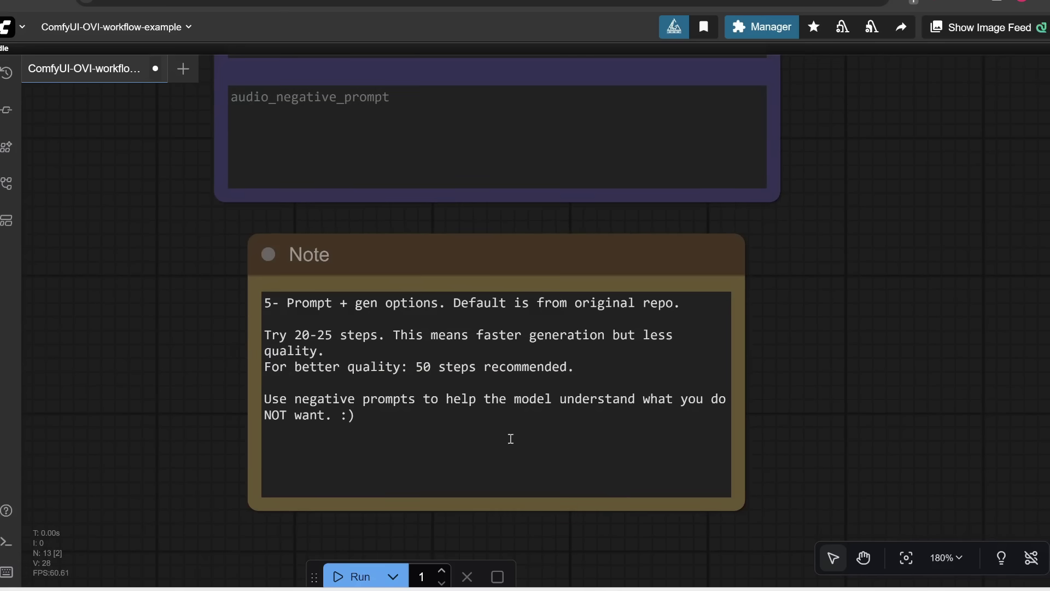
{"action": "scroll", "coordinate": [302, 445], "scroll_direction": "down", "scroll_amount": 6}
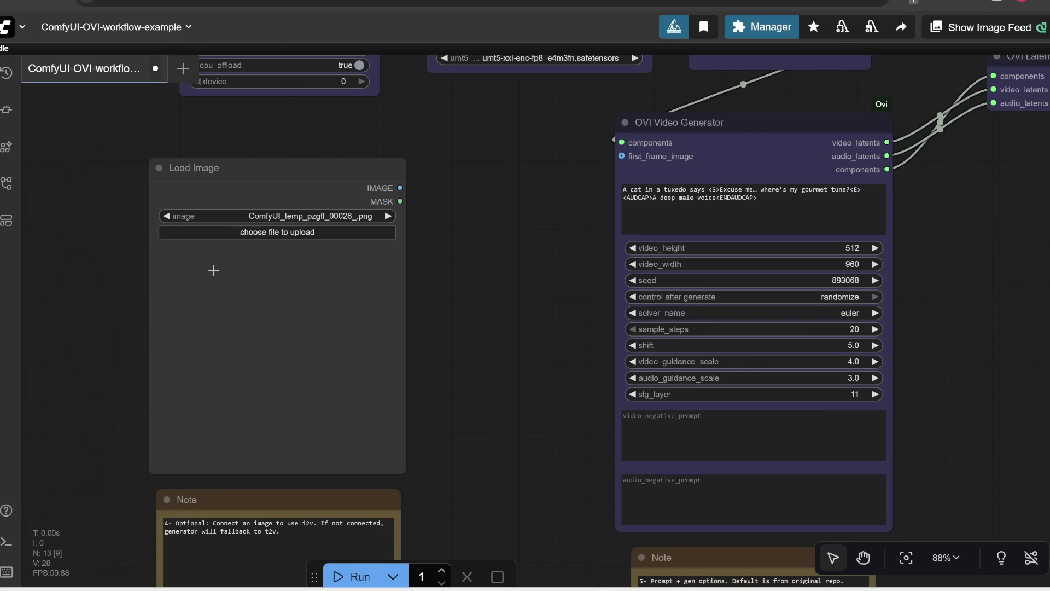
Step: Load the tuxedo-cat image Image_fx (88).jpg and wire it into first_frame_image
{"action": "left_click", "coordinate": [267, 232]}
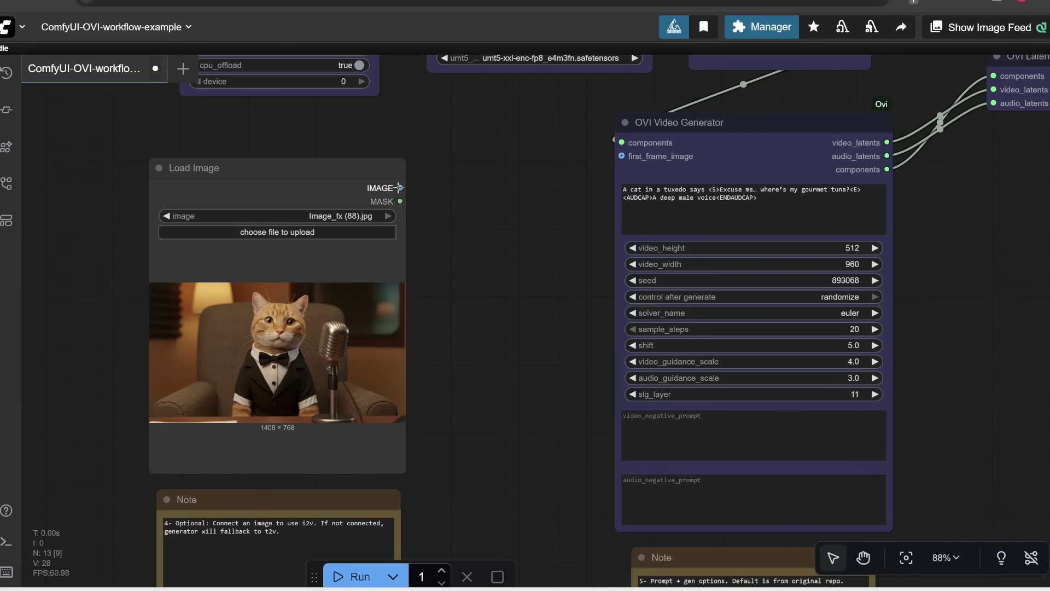
{"action": "left_click_drag", "start_coordinate": [401, 188], "coordinate": [622, 157]}
{"action": "left_click_drag", "start_coordinate": [569, 273], "coordinate": [334, 343]}
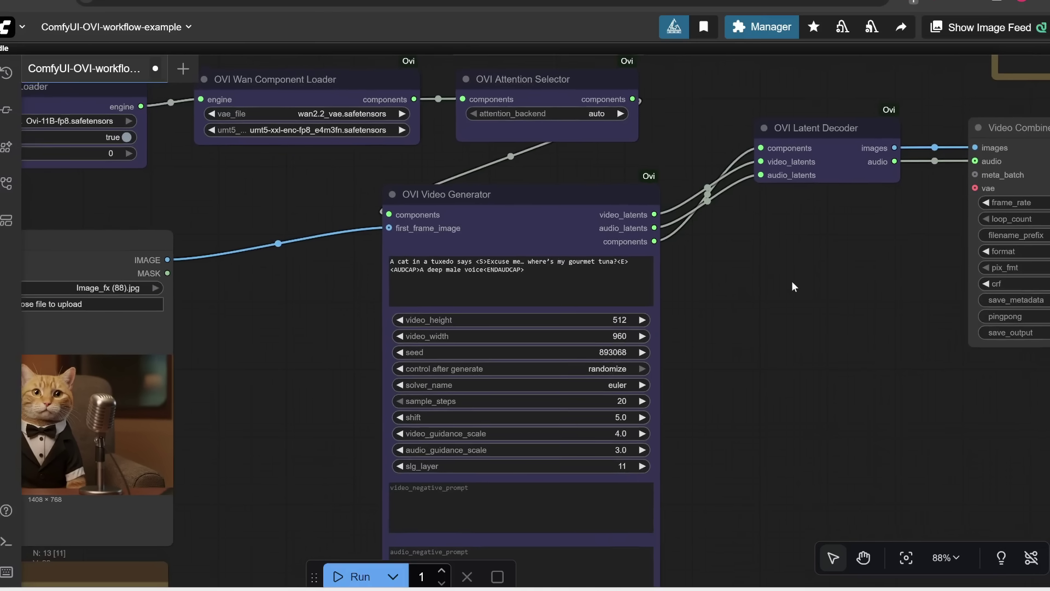
Step: Turn on save_output in the Video Combine node
{"action": "left_click_drag", "start_coordinate": [792, 281], "coordinate": [443, 332]}
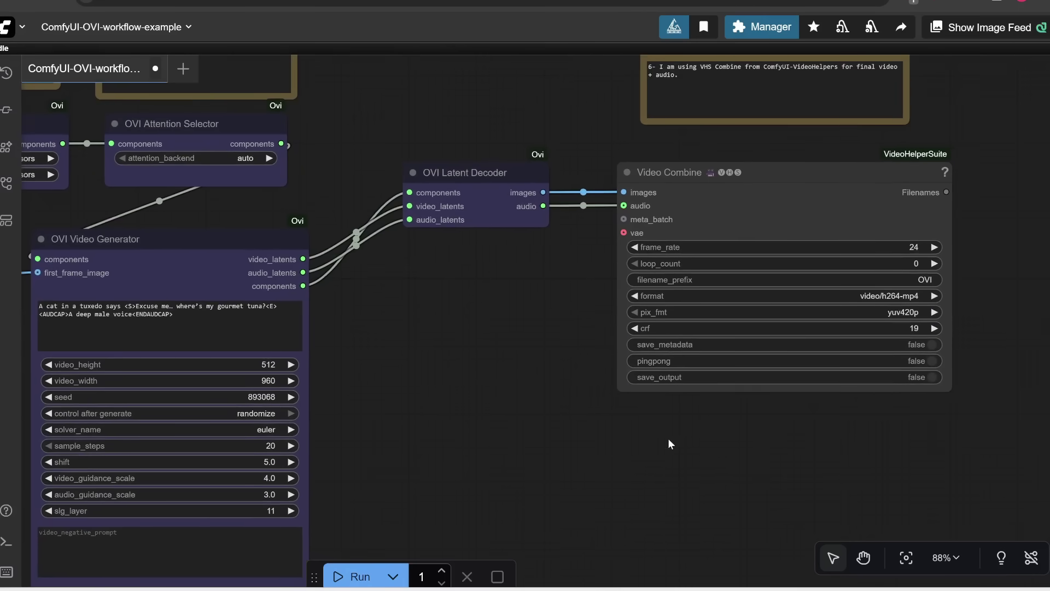
{"action": "left_click_drag", "start_coordinate": [668, 439], "coordinate": [478, 445]}
{"action": "scroll", "coordinate": [478, 445], "scroll_direction": "up", "scroll_amount": 4}
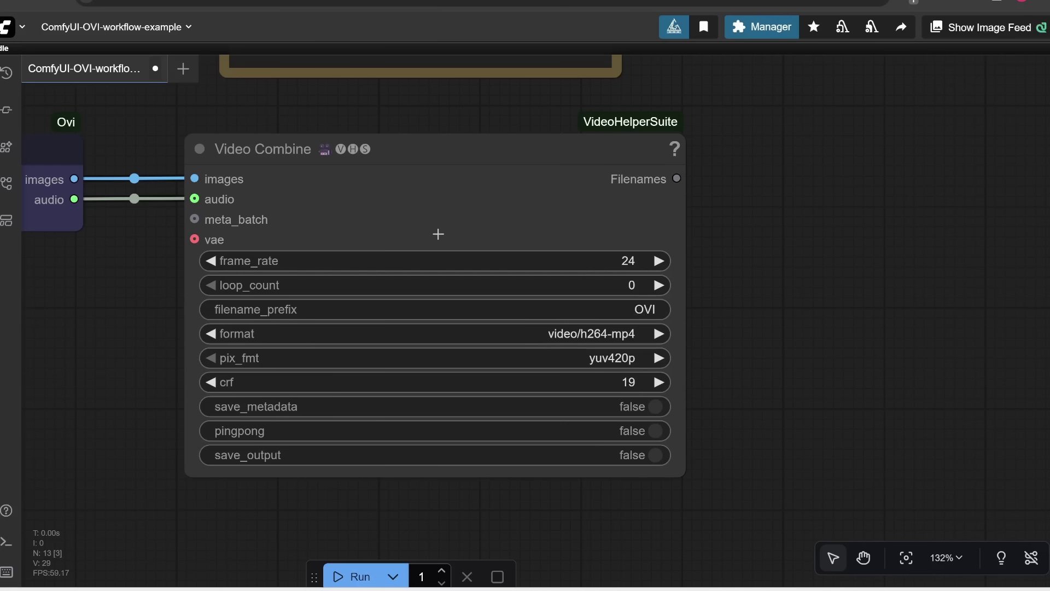
{"action": "left_click", "coordinate": [655, 455]}
Step: Disconnect the loaded image from the generator's first_frame_image input
{"action": "scroll", "coordinate": [320, 486], "scroll_direction": "down", "scroll_amount": 6}
{"action": "scroll", "coordinate": [400, 400], "scroll_direction": "left", "scroll_amount": 10}
{"action": "scroll", "coordinate": [400, 399], "scroll_direction": "down", "scroll_amount": 4}
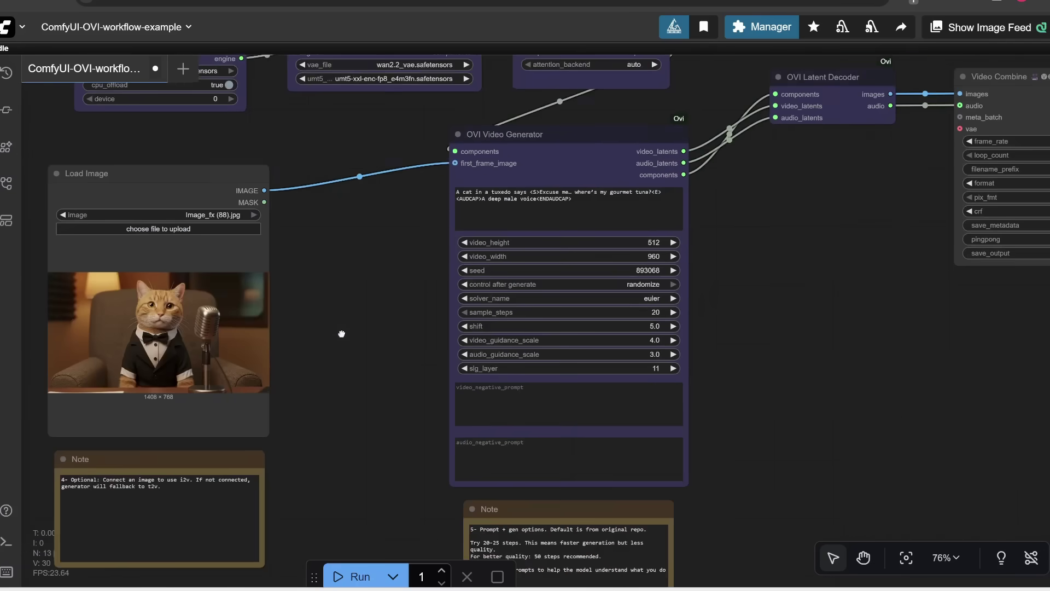
{"action": "left_click_drag", "start_coordinate": [459, 164], "coordinate": [269, 192]}
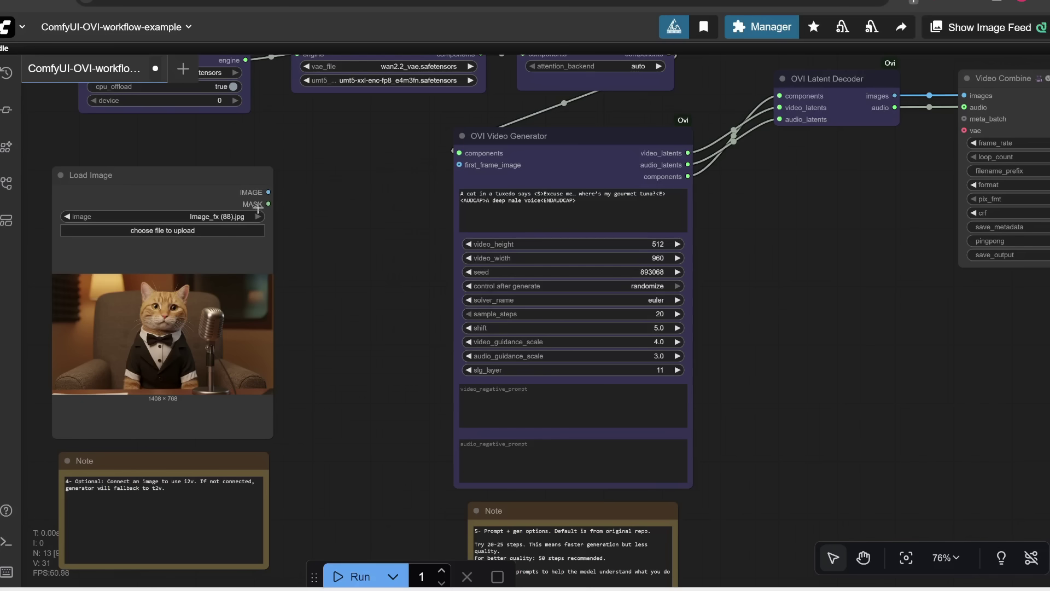
Step: Run the text-to-video workflow to generate the tuxedo-cat clip in Video Combine
{"action": "left_click", "coordinate": [579, 201]}
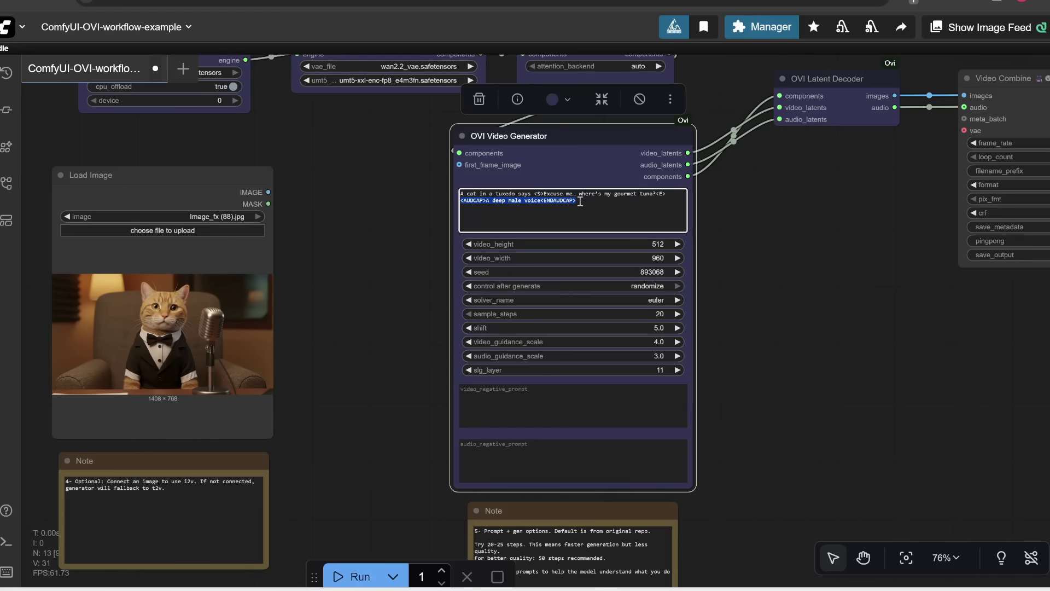
{"action": "scroll", "coordinate": [579, 201], "scroll_direction": "up", "scroll_amount": 6}
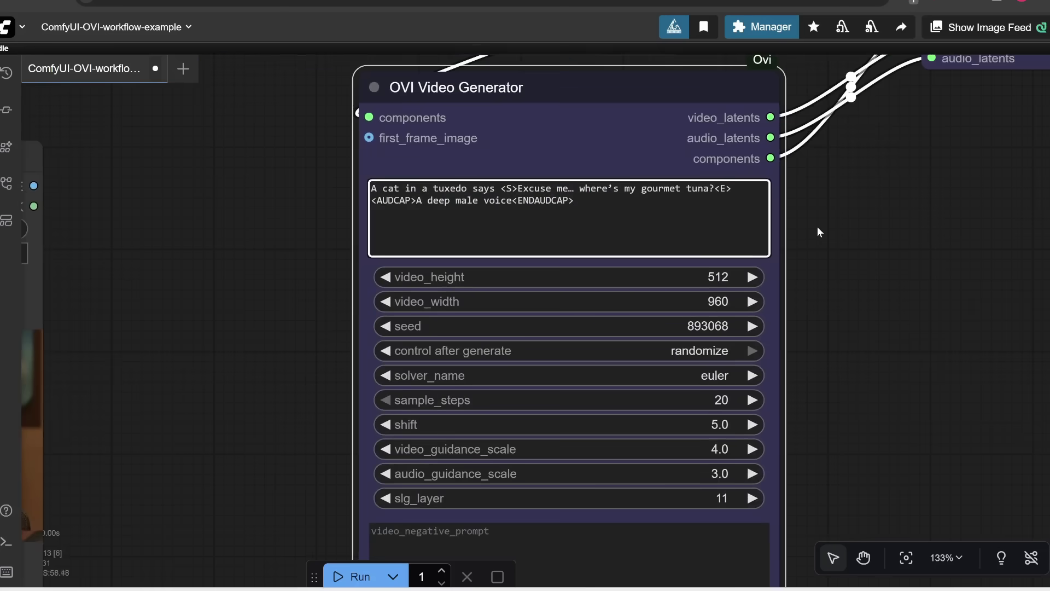
{"action": "scroll", "coordinate": [837, 228], "scroll_direction": "down", "scroll_amount": 6}
{"action": "left_click", "coordinate": [359, 577]}
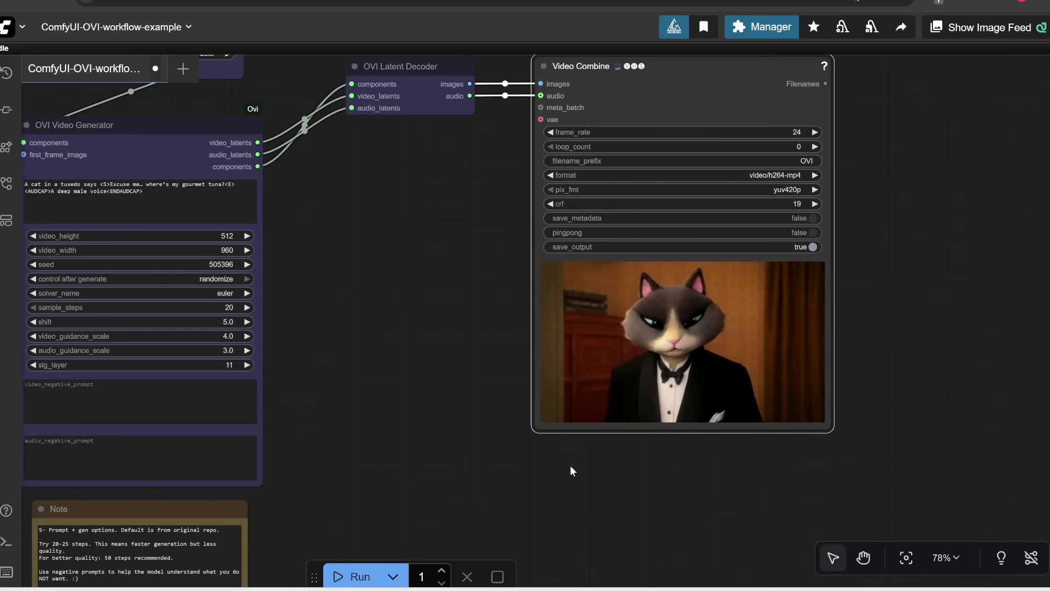
Step: Wire the woman-at-a-microphone image into first_frame_image and select the podcast greeting line in the prompt
{"action": "left_click_drag", "start_coordinate": [445, 370], "coordinate": [772, 308]}
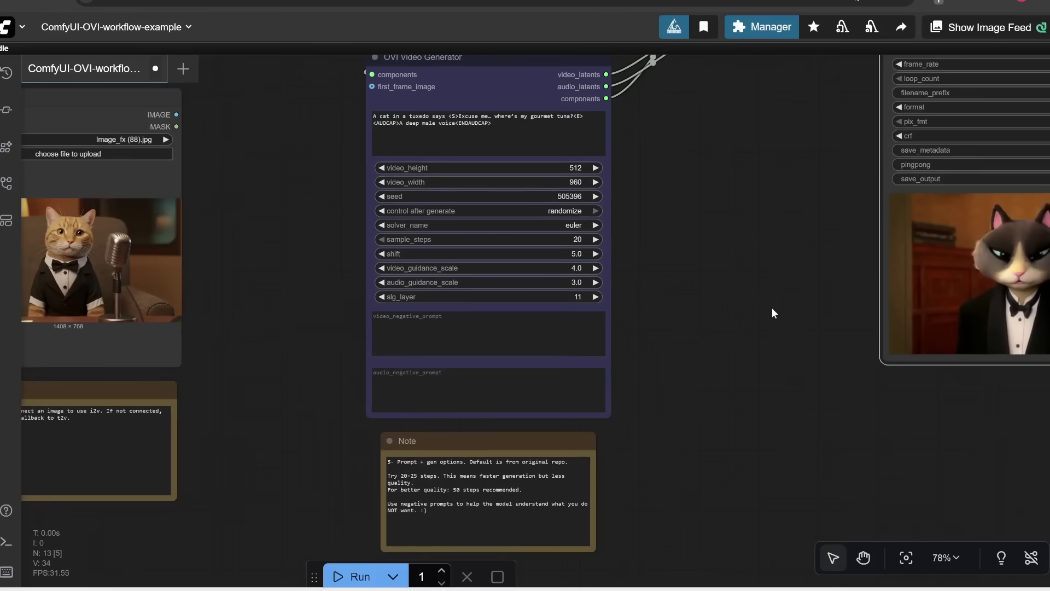
{"action": "left_click_drag", "start_coordinate": [226, 209], "coordinate": [385, 287]}
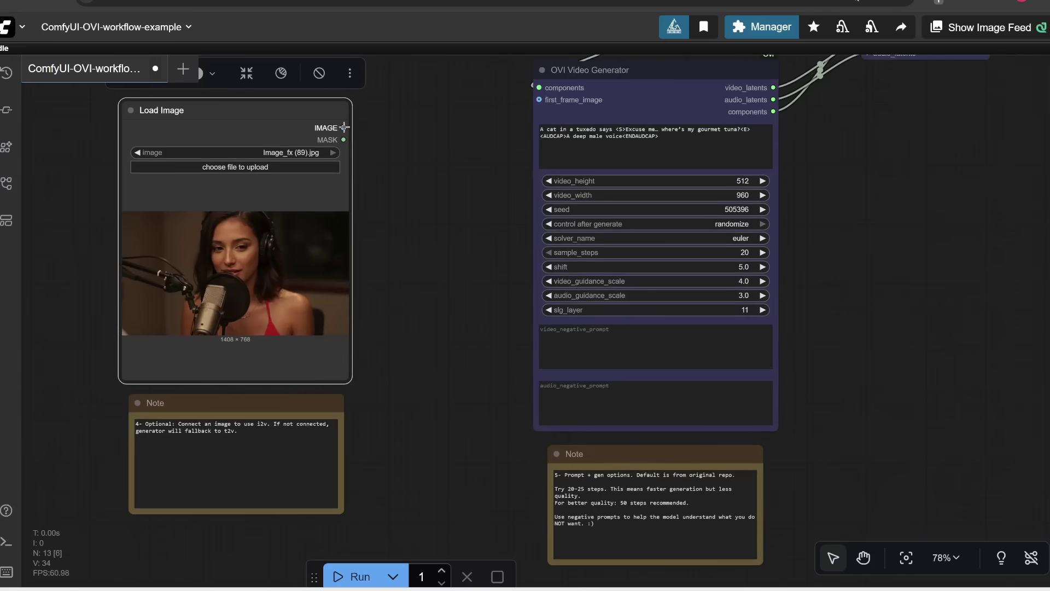
{"action": "left_click_drag", "start_coordinate": [343, 128], "coordinate": [539, 100]}
{"action": "scroll", "coordinate": [650, 139], "scroll_direction": "up", "scroll_amount": 6}
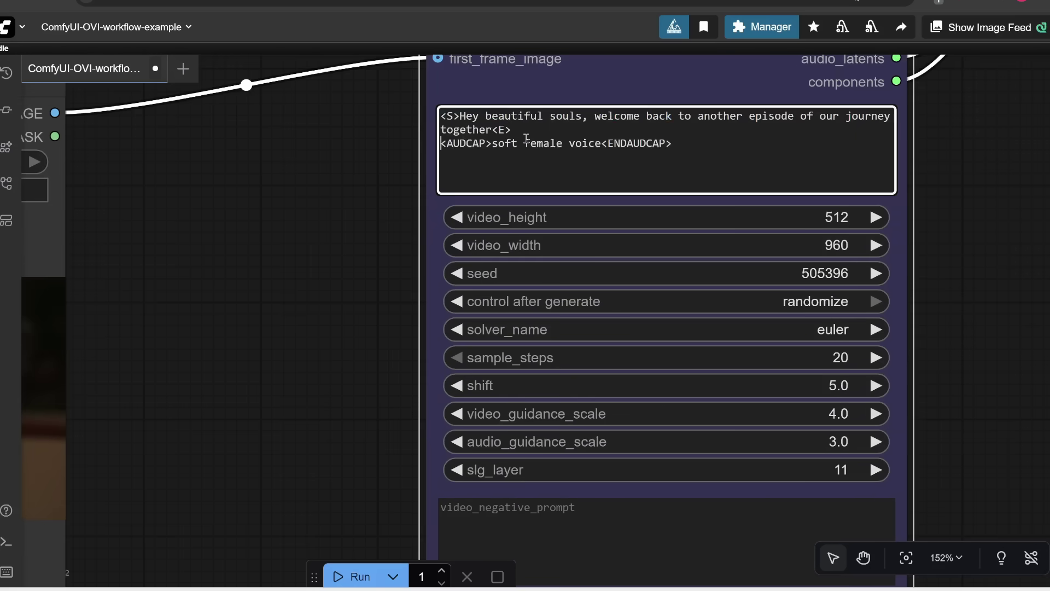
{"action": "left_click_drag", "start_coordinate": [511, 129], "coordinate": [677, 149]}
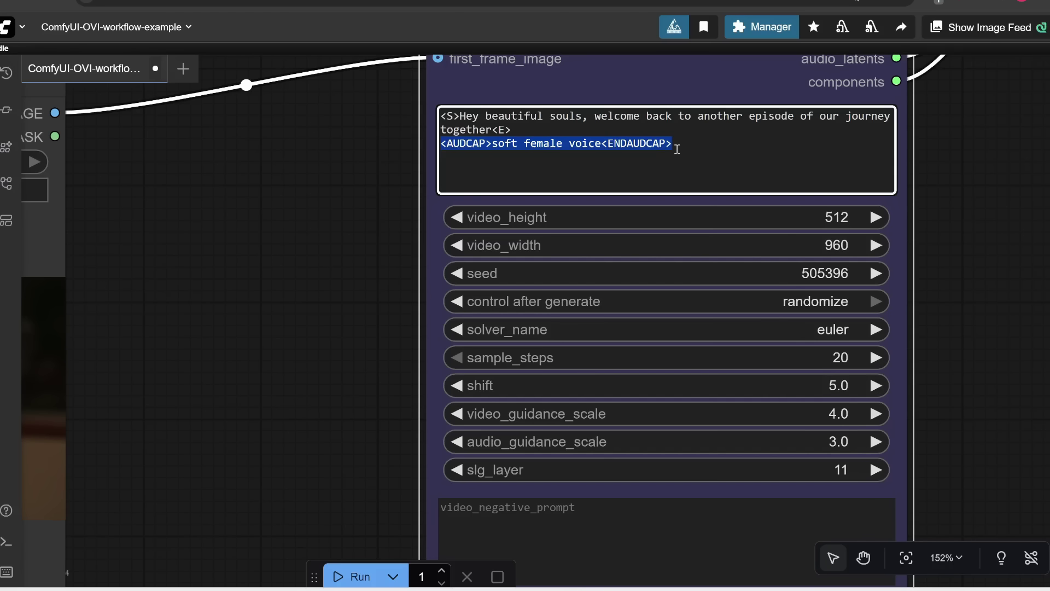
{"action": "left_click_drag", "start_coordinate": [953, 232], "coordinate": [912, 221]}
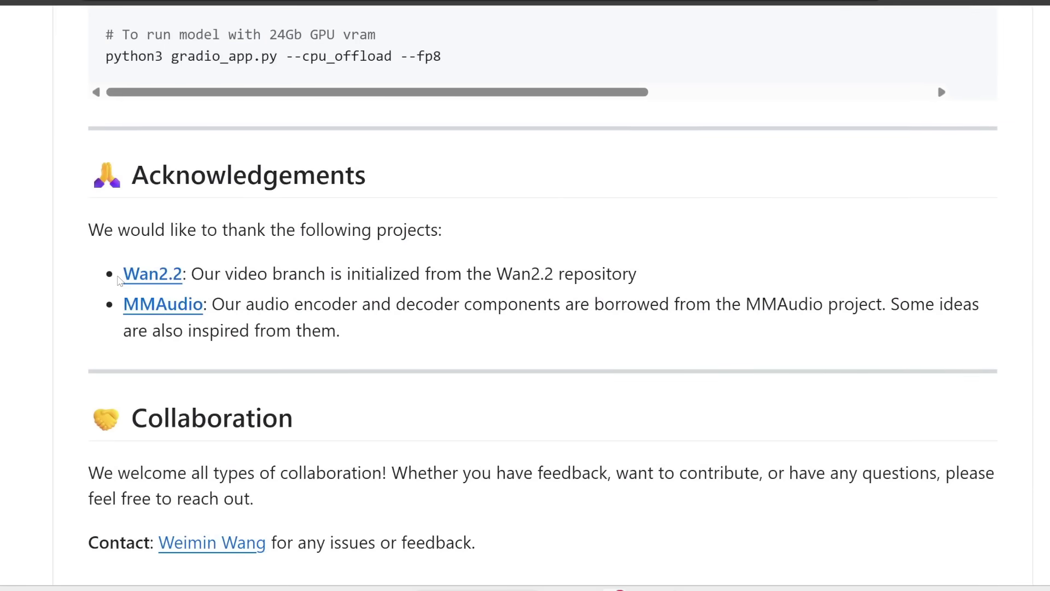
Step: Highlight the Wan2.2 entry in the README's Acknowledgements section
{"action": "left_click_drag", "start_coordinate": [123, 273], "coordinate": [191, 272]}
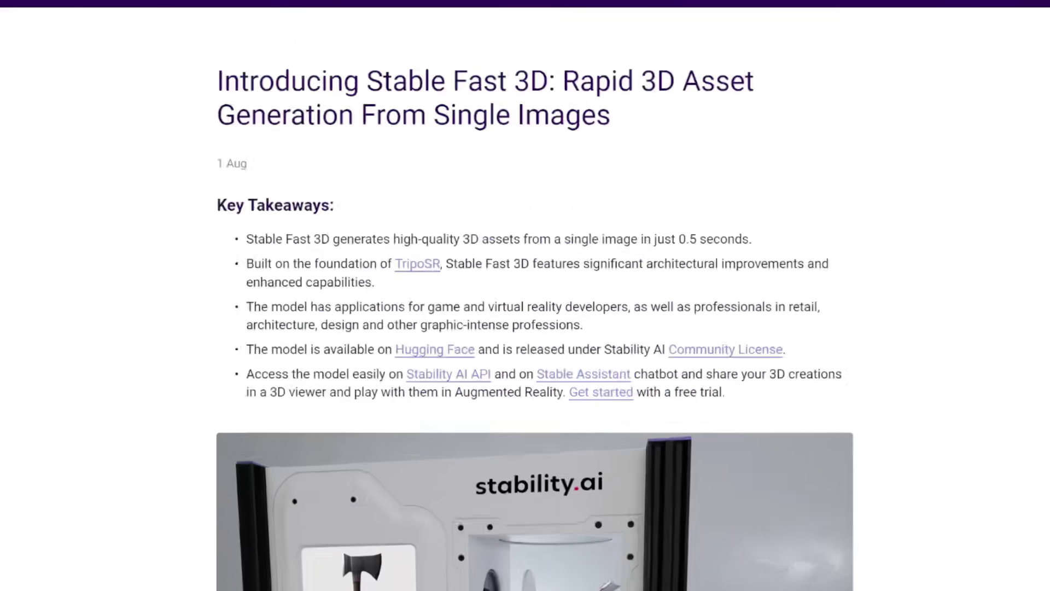
Step: Scroll down the AI Search Substack homepage until the subscribe overlay appears
{"action": "scroll", "coordinate": [525, 328], "scroll_direction": "down", "scroll_amount": 2}
{"action": "scroll", "coordinate": [525, 328], "scroll_direction": "down", "scroll_amount": 3}
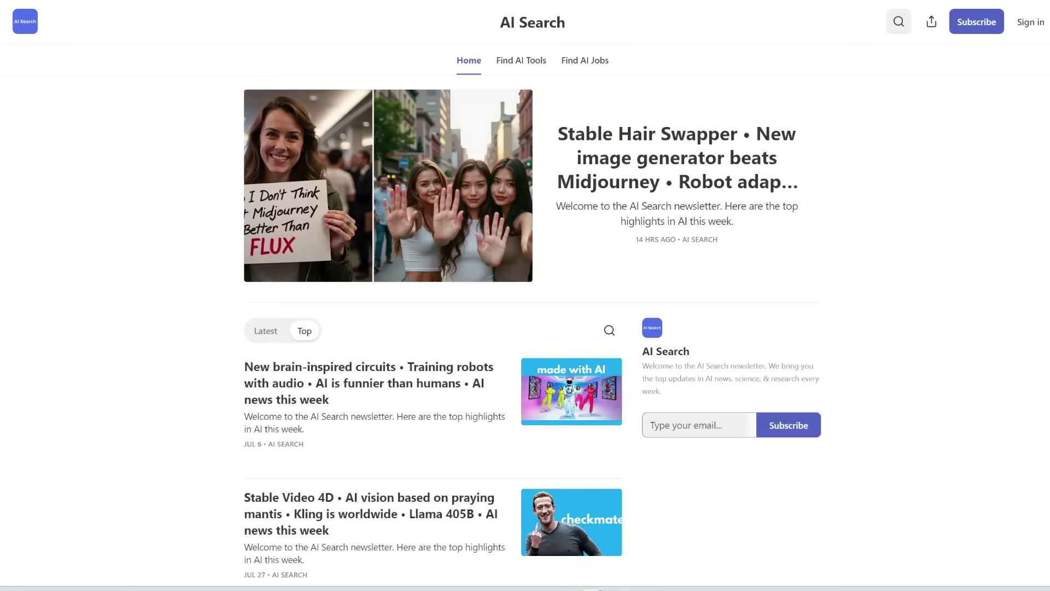
{"action": "scroll", "coordinate": [1036, 293], "scroll_direction": "down", "scroll_amount": 10}
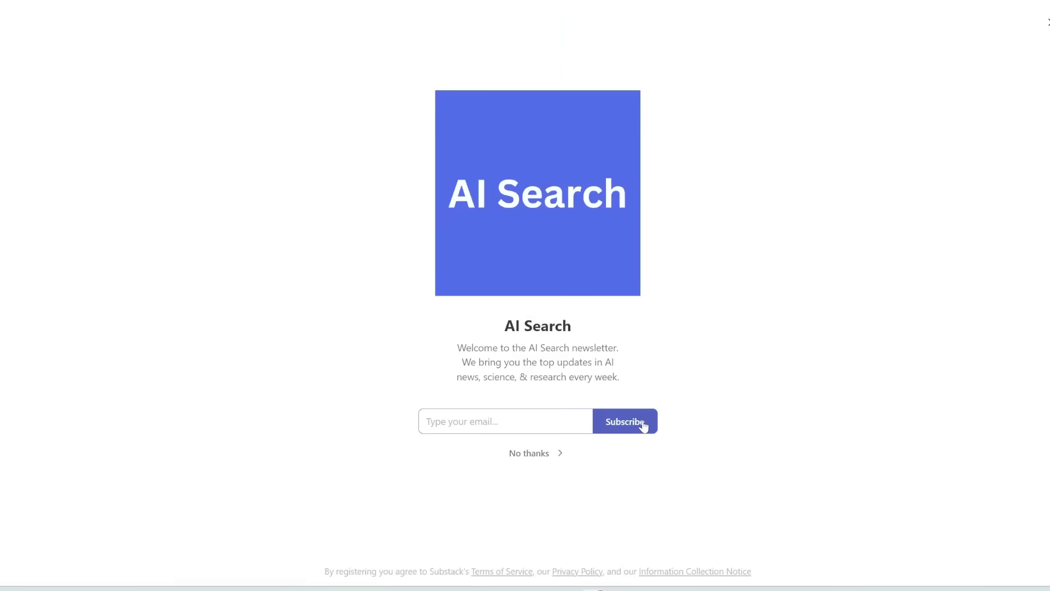